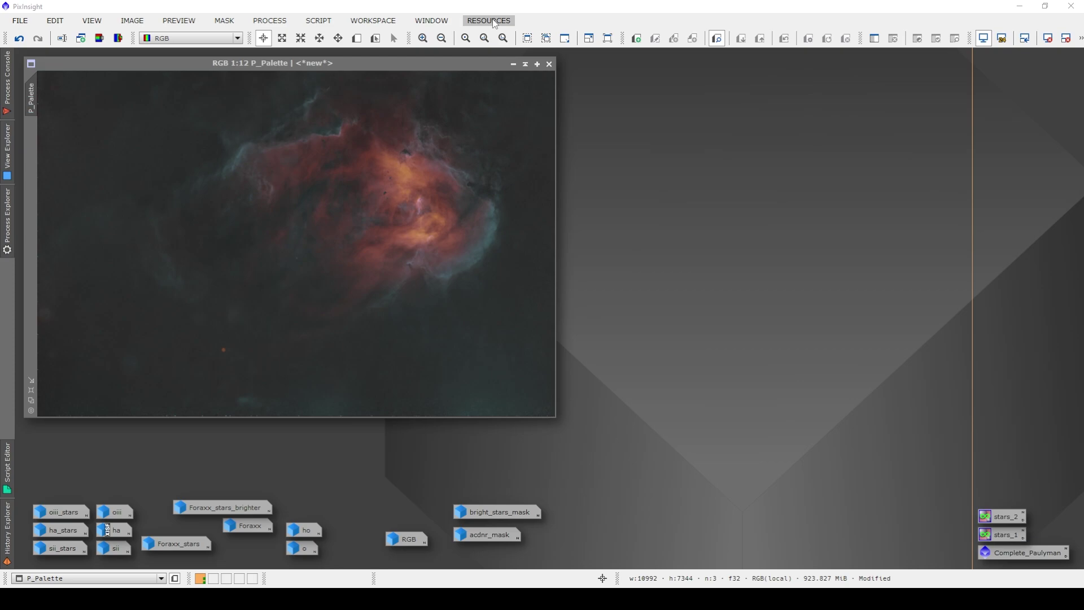
Confirm the OrtonGlow repository appears in the update repositories list, then close the list
left_click(494, 23)
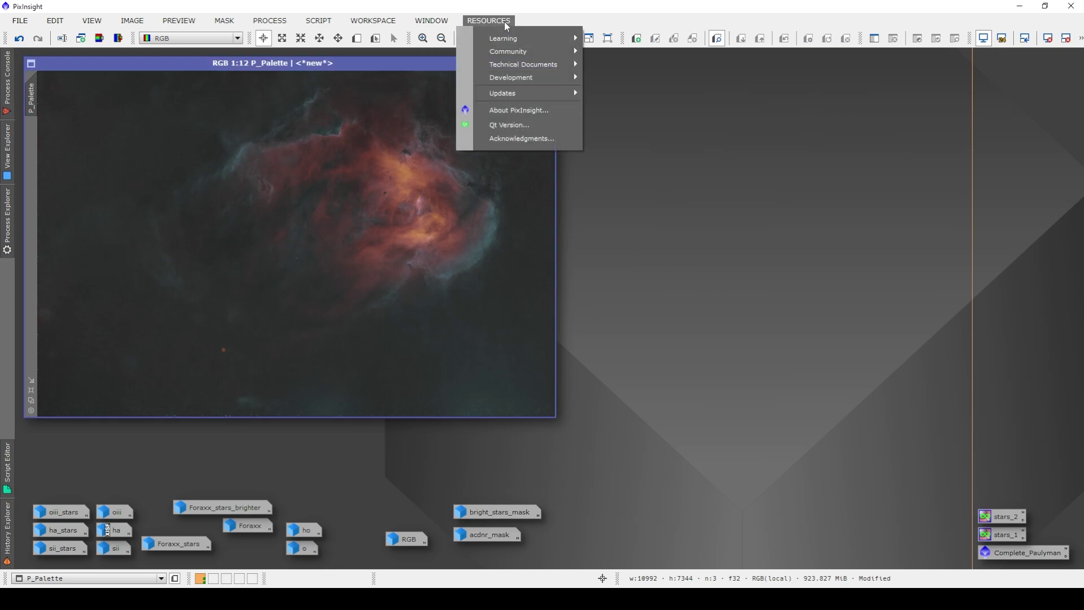
mouse_move(526, 93)
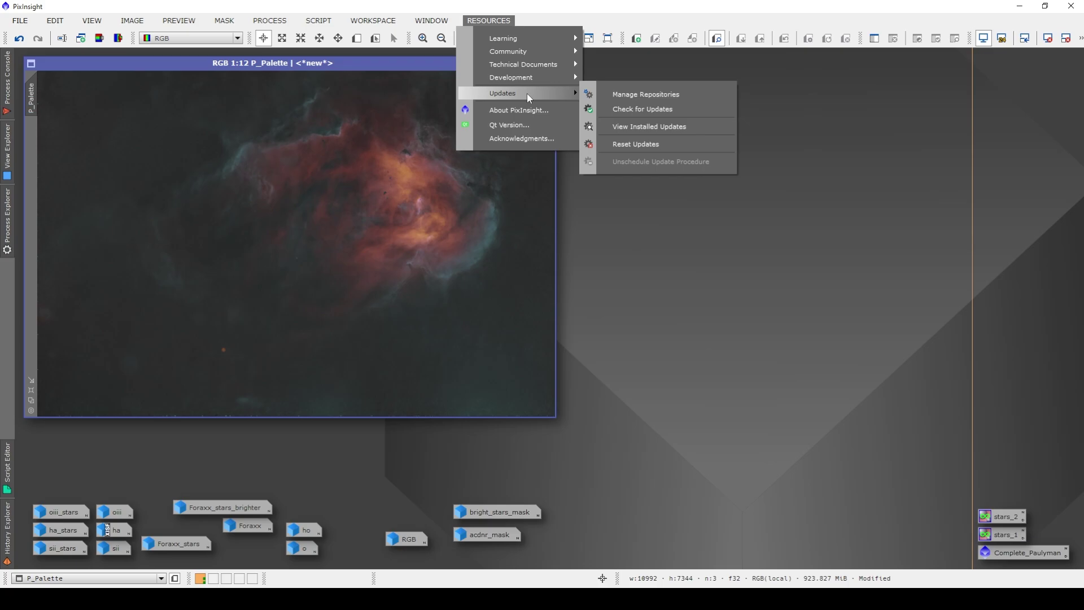
left_click(617, 92)
scroll(506, 331, "down", 4)
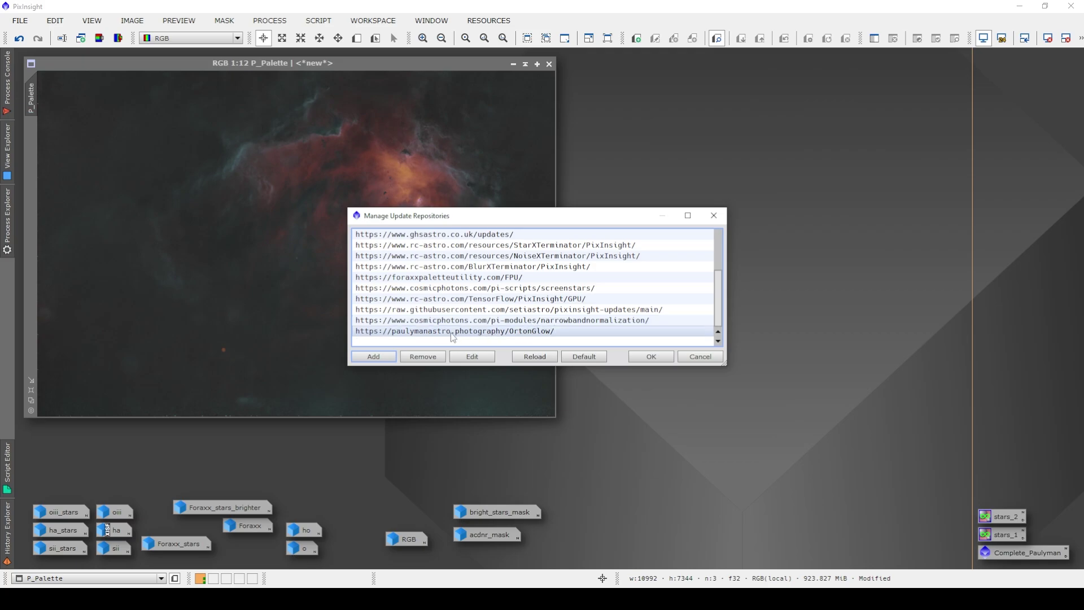
left_click(714, 215)
left_click(488, 20)
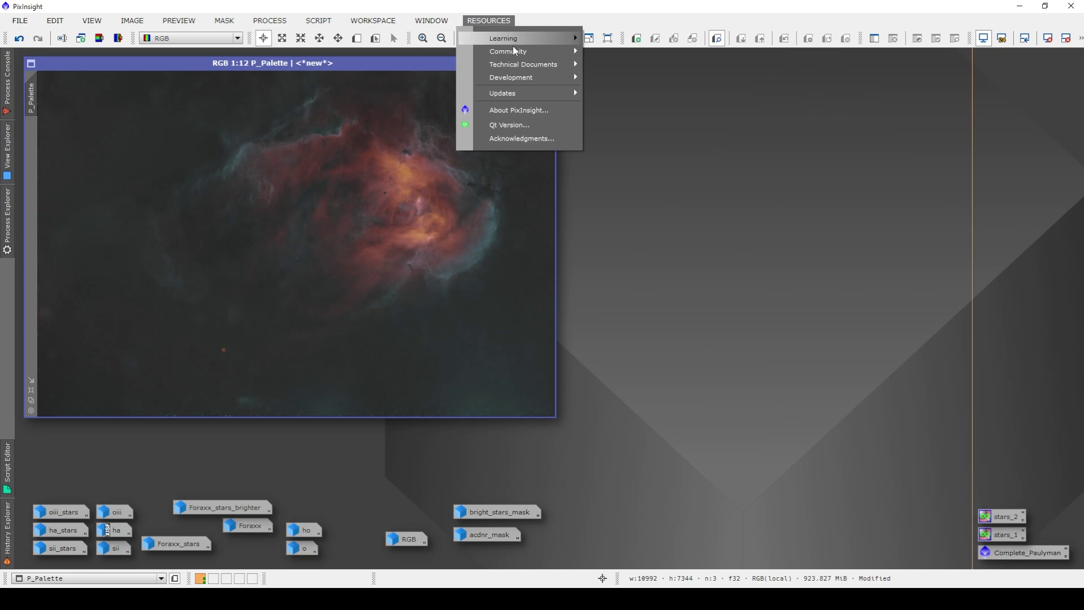
mouse_move(522, 100)
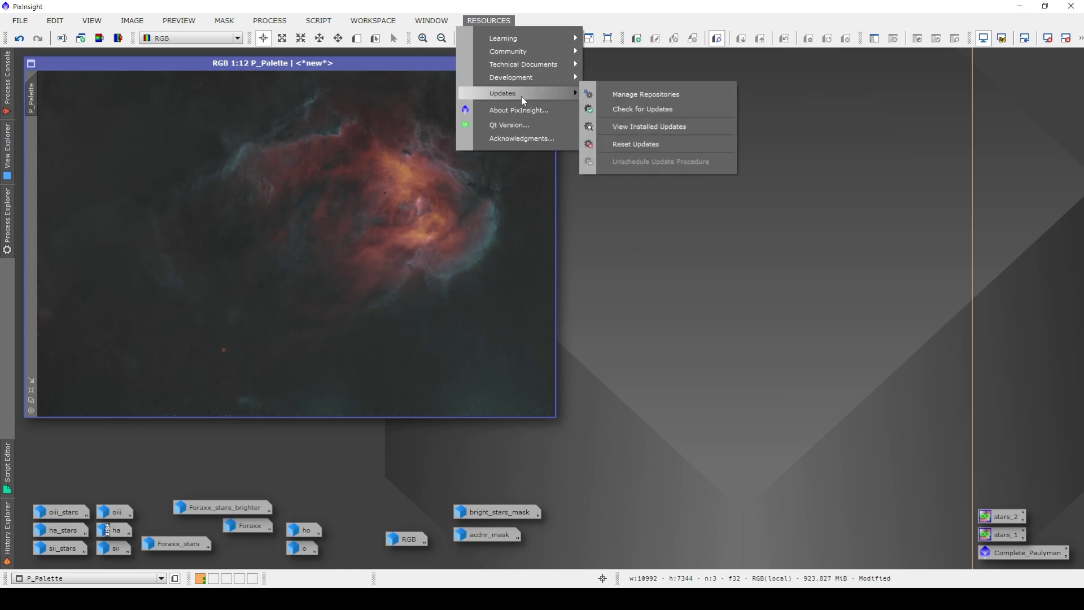
Check for updates, then launch the OrtonGlow utility script and place it right of P_Palette
left_click(613, 110)
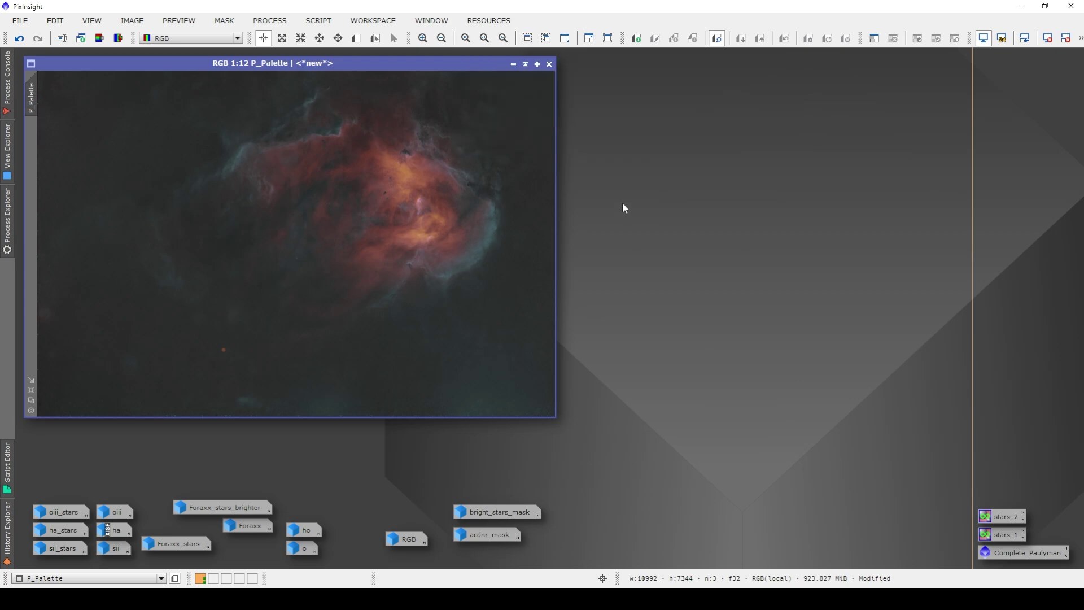
left_click(330, 22)
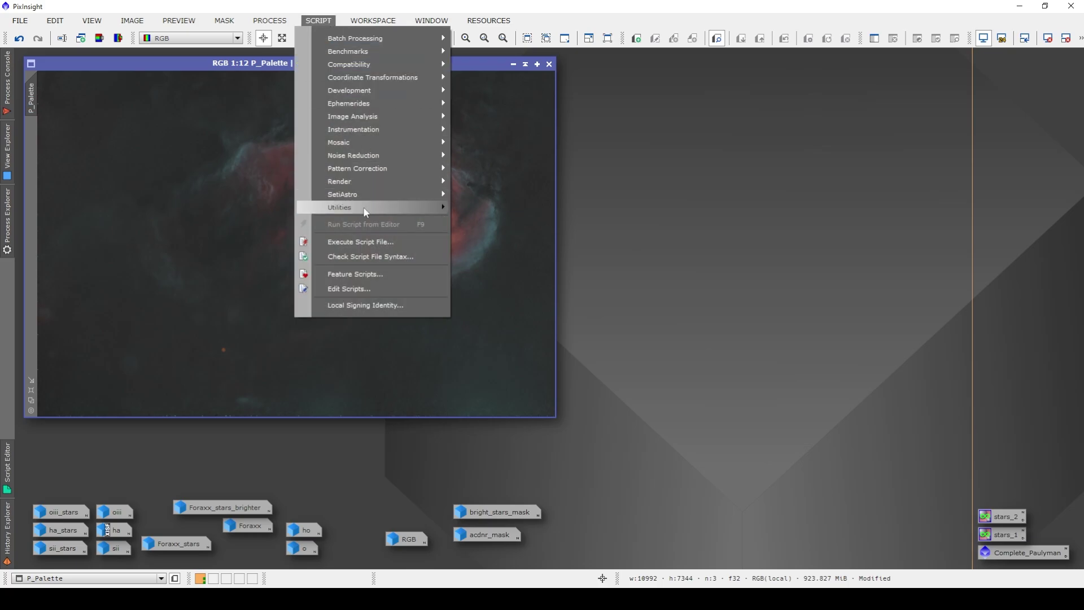
mouse_move(365, 212)
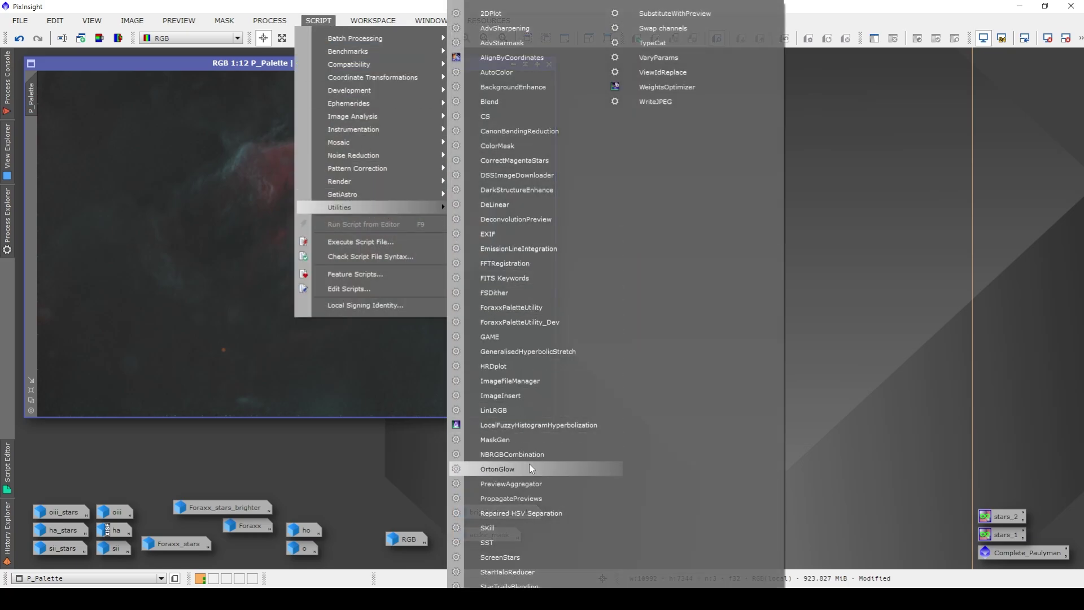
left_click(505, 469)
left_click_drag(601, 107, 825, 71)
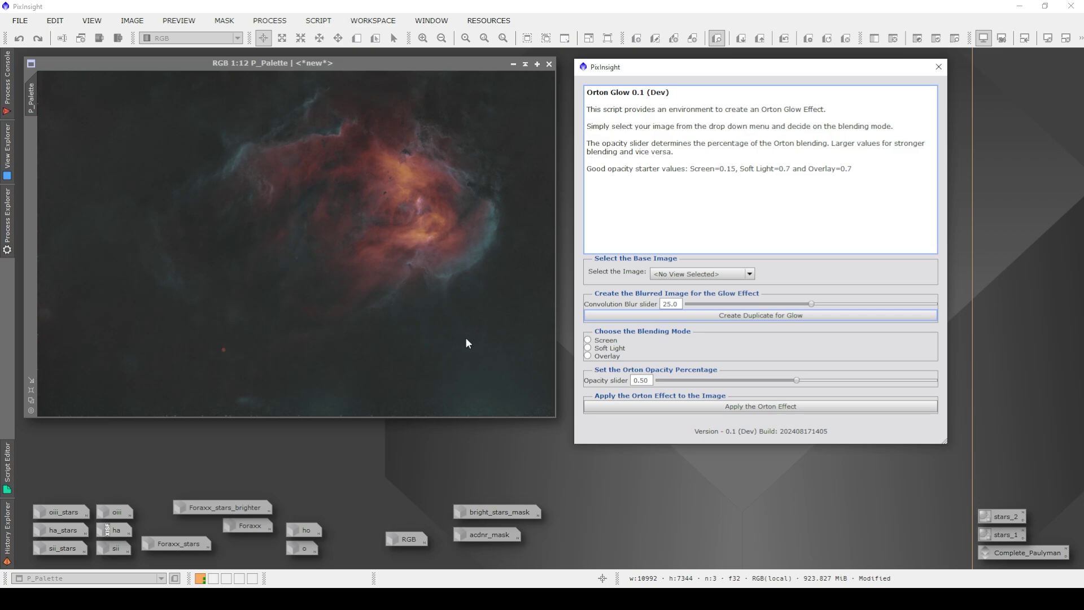
Pick P_Palette from the Orton Glow base-image dropdown
left_click(733, 276)
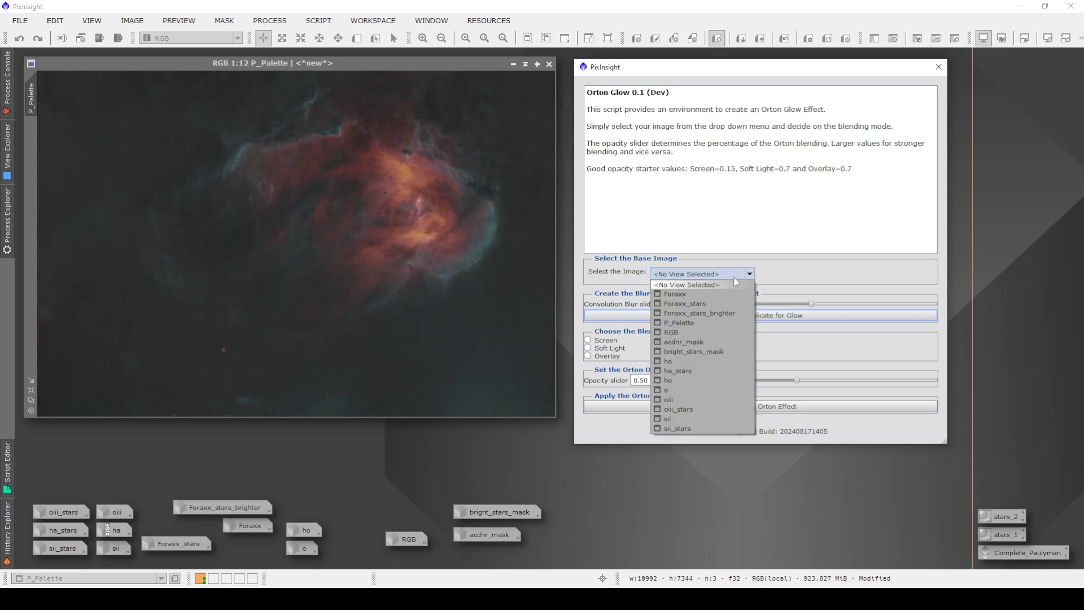
left_click(714, 323)
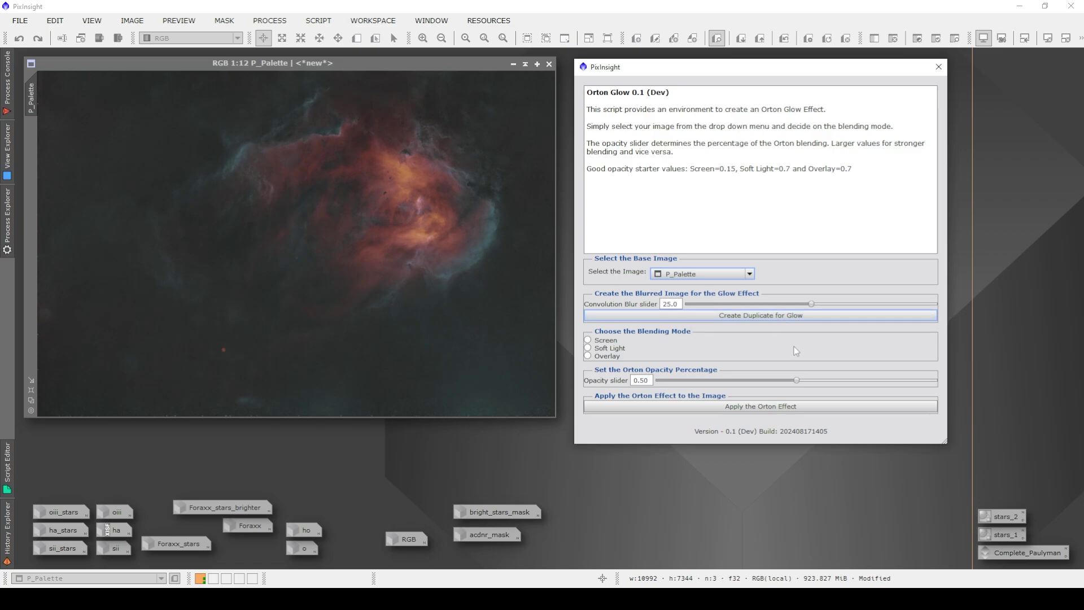
Create the blurred glow duplicate at blur 25.0 and shift the dialog to inspect it
left_click(763, 320)
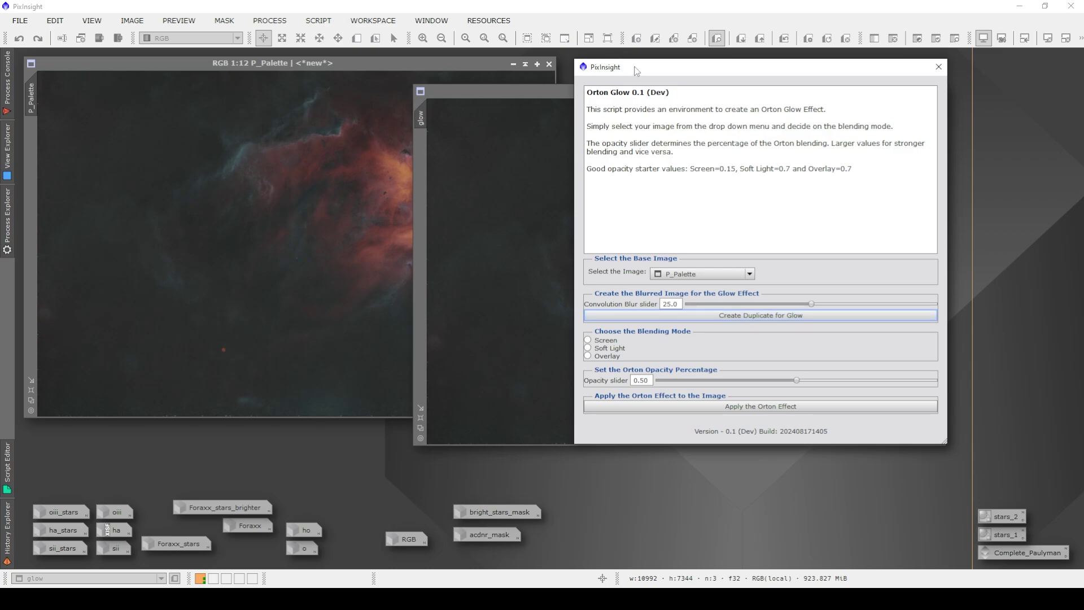
left_click_drag(635, 70, 390, 90)
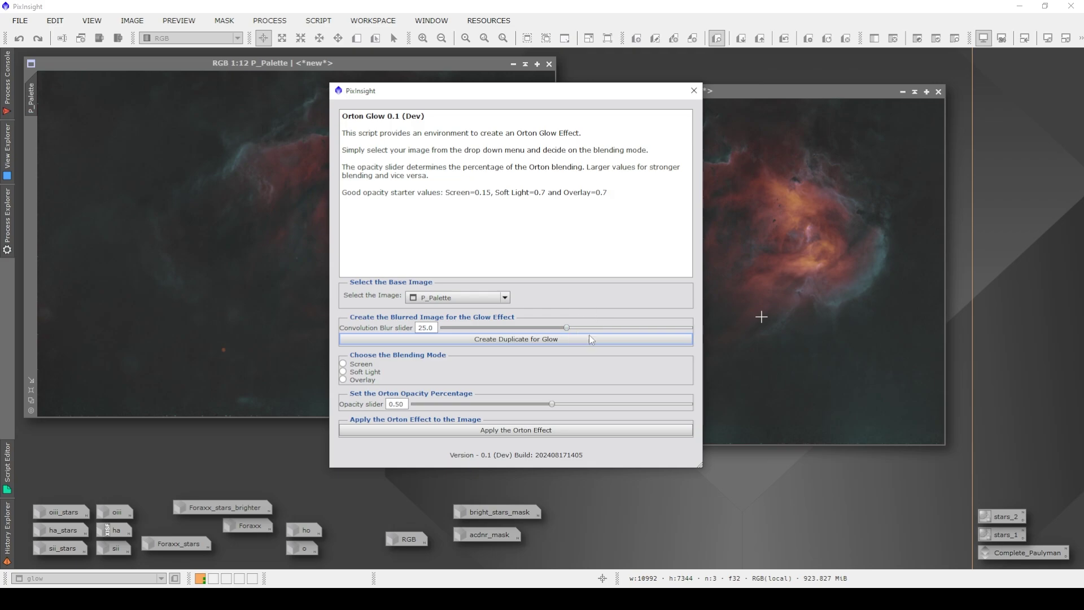
left_click_drag(553, 95, 779, 102)
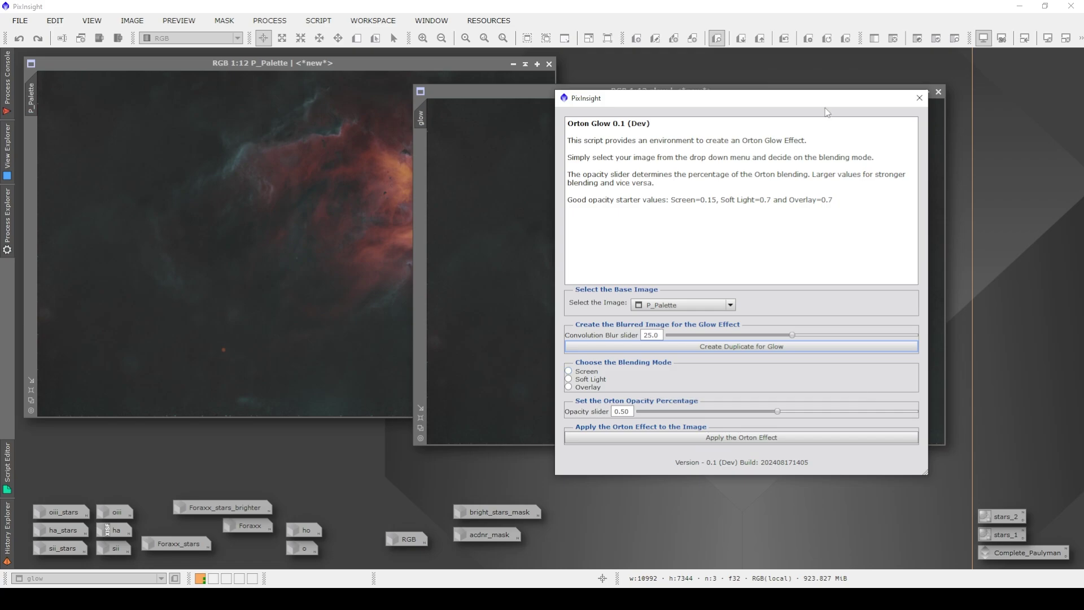
left_click_drag(817, 101, 529, 107)
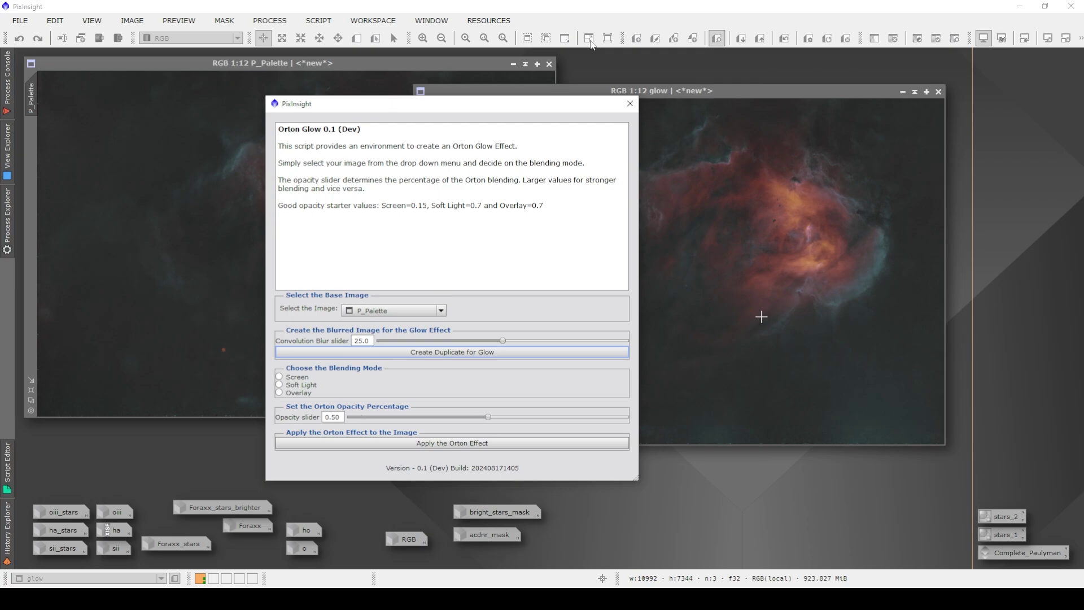
Select Screen as the Orton blending mode, keeping opacity at 0.50
left_click_drag(506, 105, 767, 89)
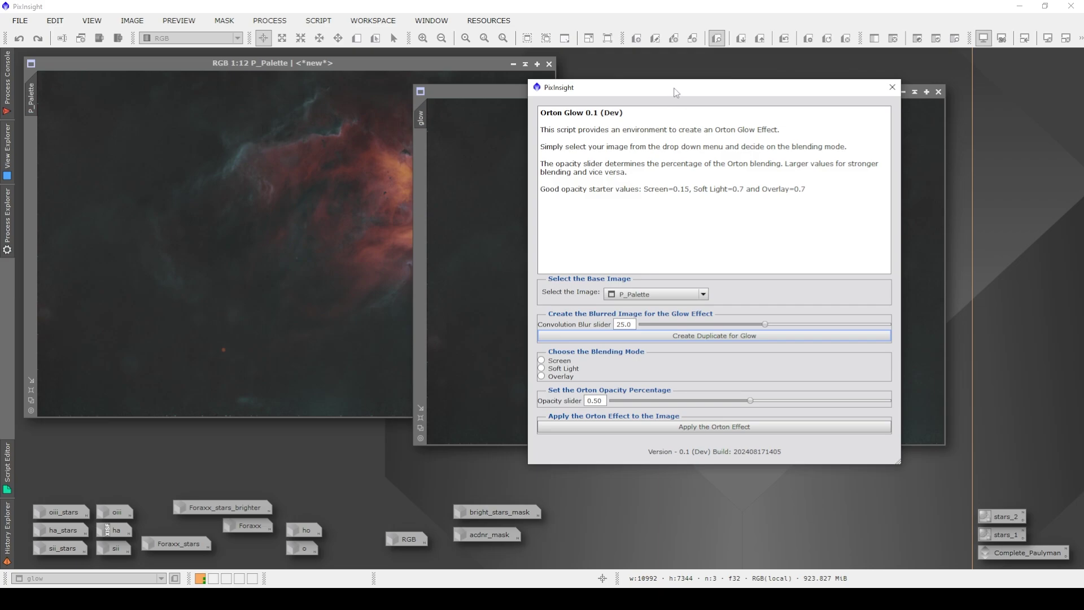
left_click_drag(674, 89, 372, 65)
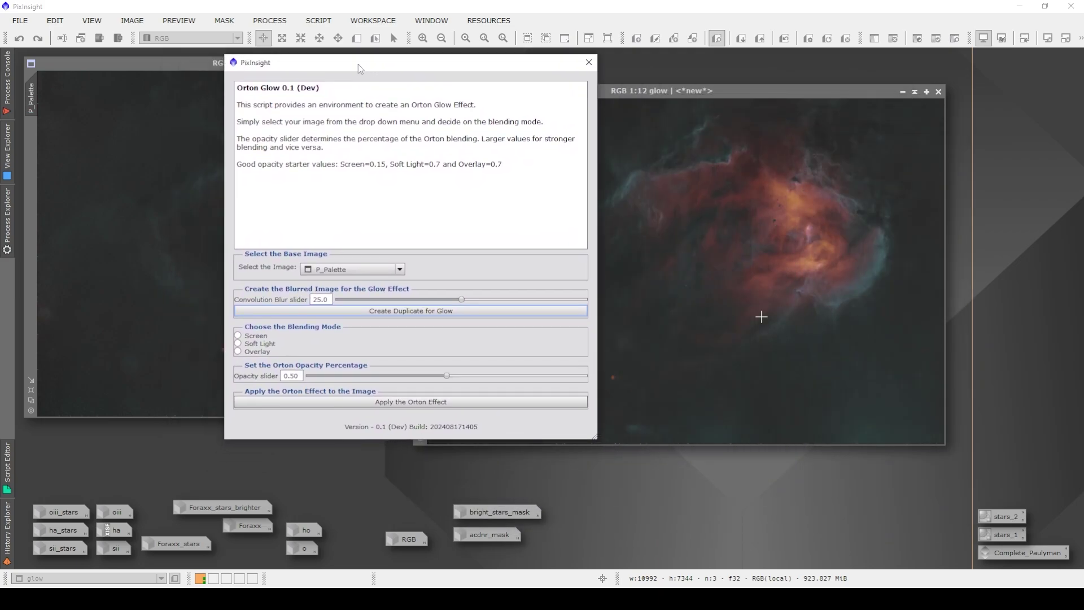
left_click(257, 336)
Apply the Screen Orton effect to P_Palette and move the dialog aside to view it
left_click(415, 402)
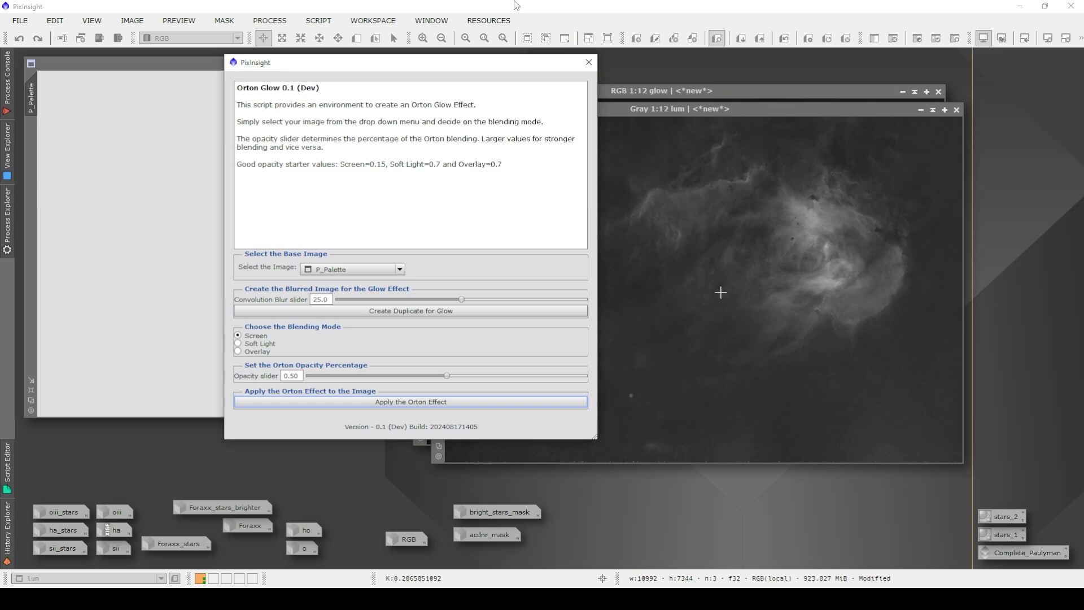
left_click_drag(462, 62, 750, 113)
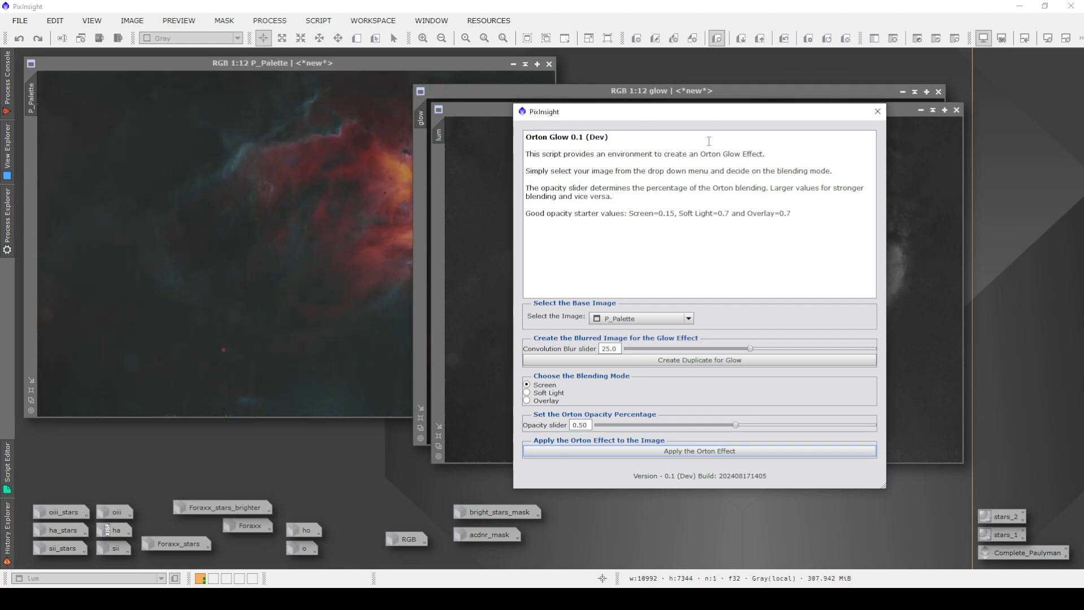
Close the Orton Glow script, the lum image and the unsaved glow image
left_click(877, 111)
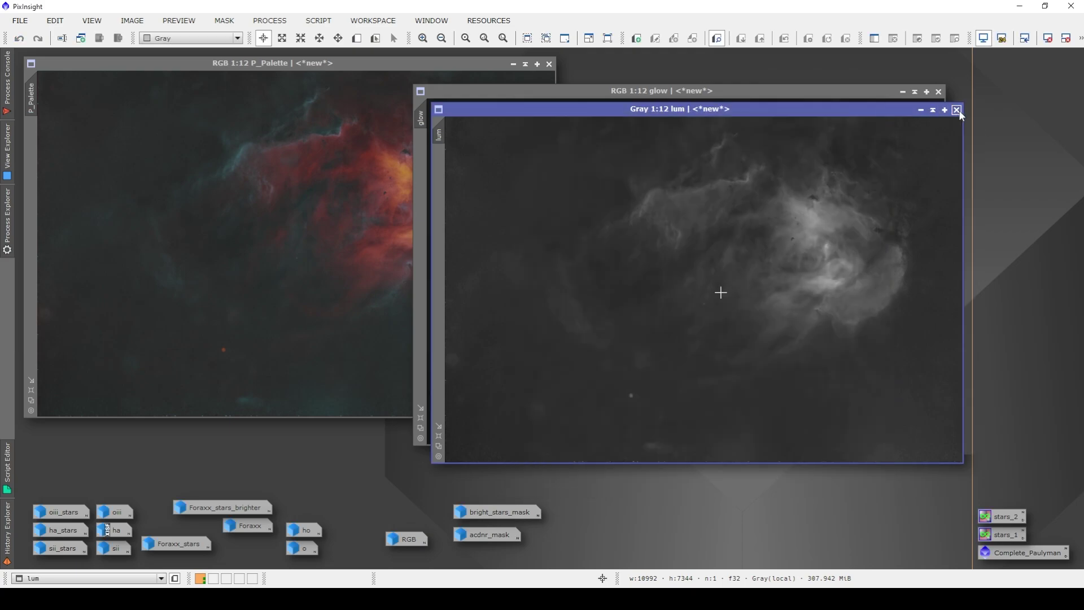
left_click(956, 110)
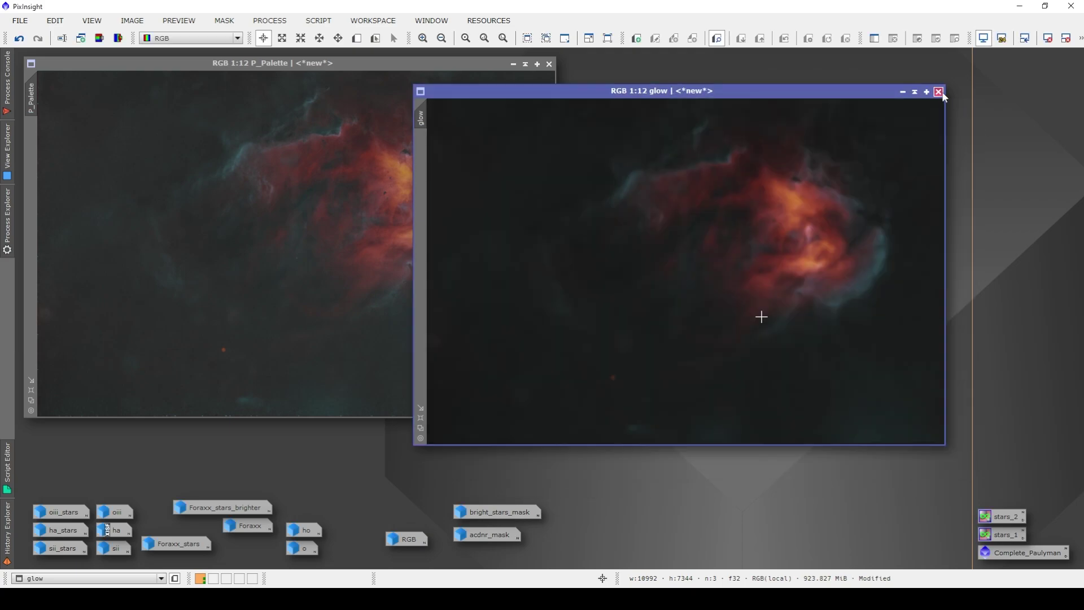
left_click(938, 92)
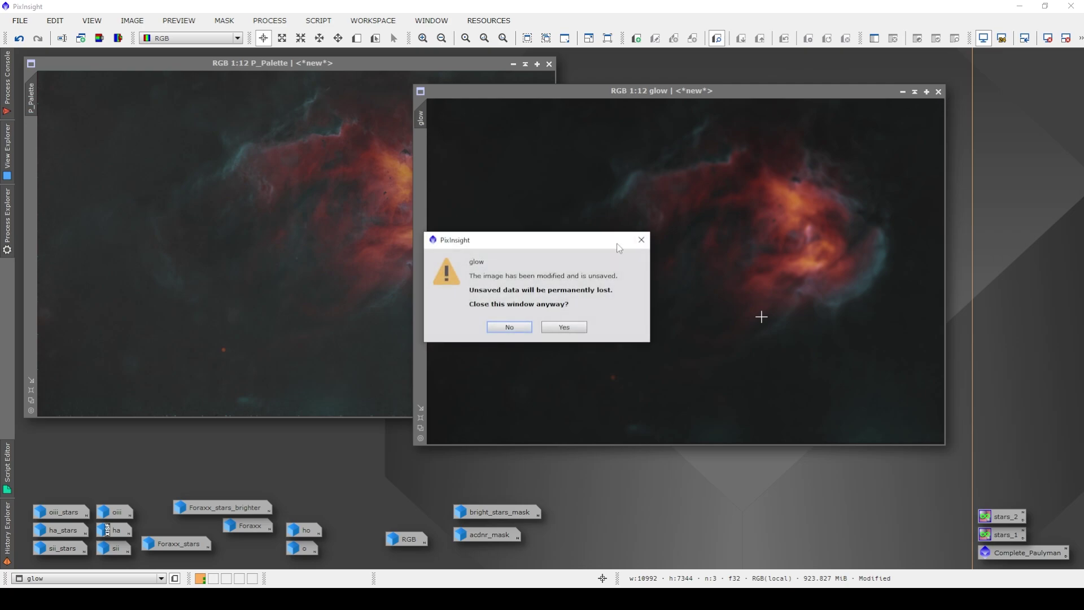
left_click(510, 326)
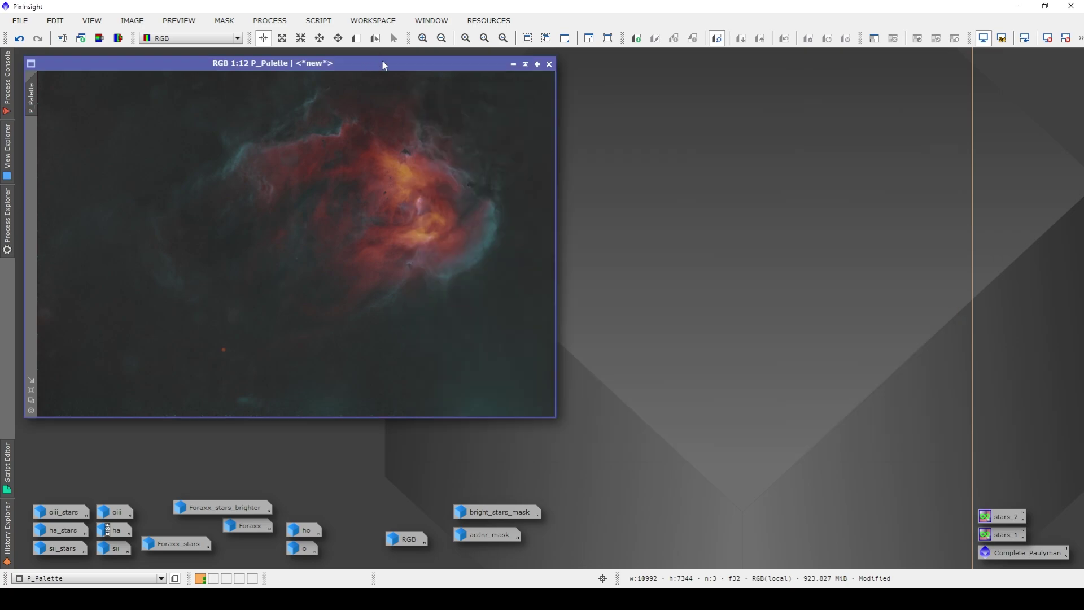
Duplicate P_Palette and place P_Palette_clone beside the original
left_click(132, 20)
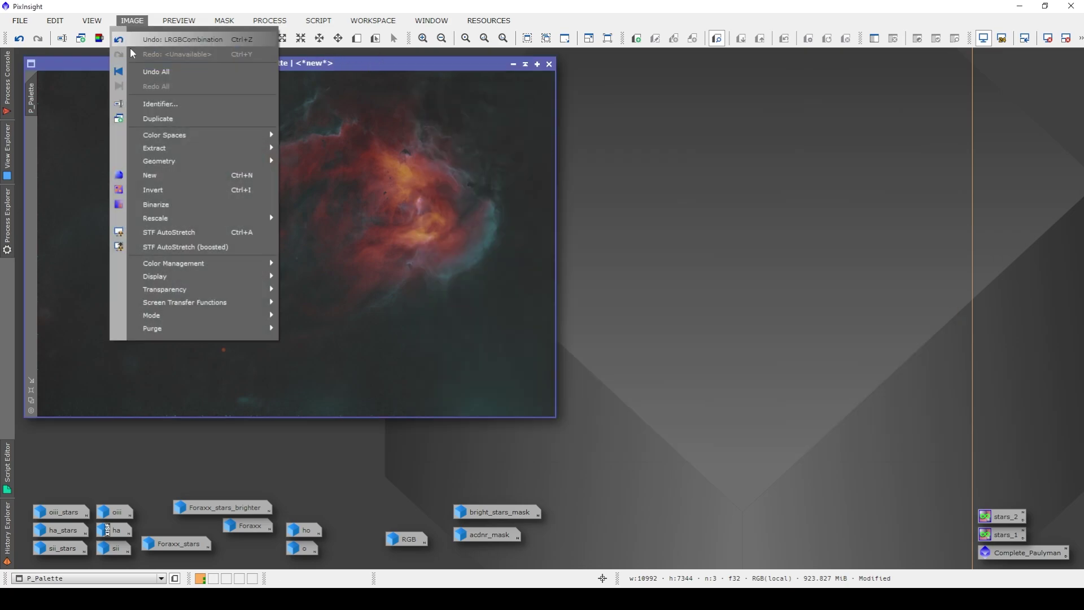
left_click(163, 118)
left_click_drag(530, 131, 655, 58)
Undo the last two processing steps on P_Palette
left_click(413, 63)
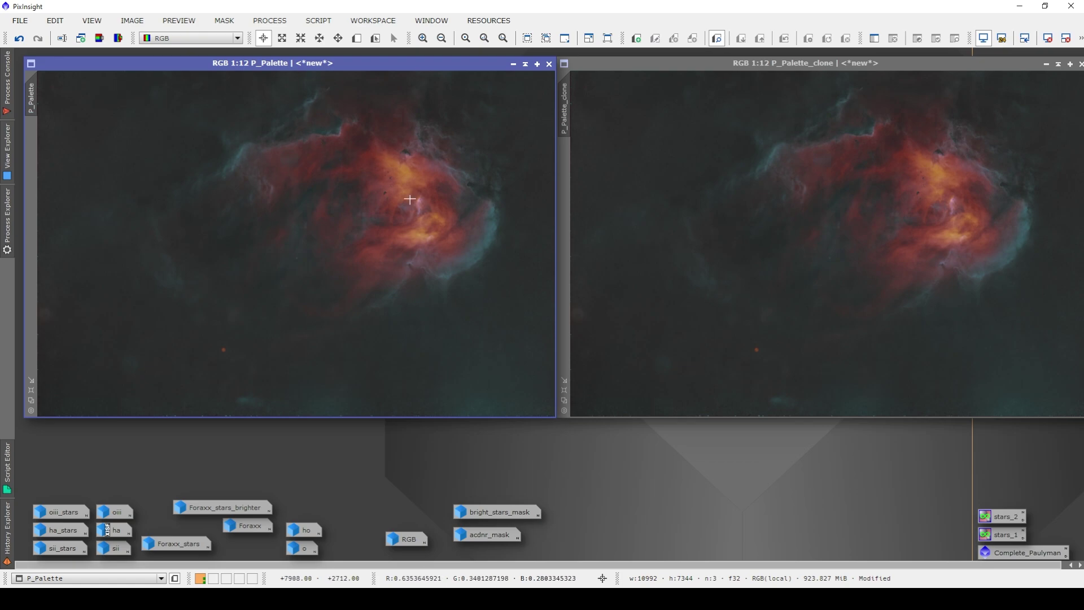
left_click(20, 39)
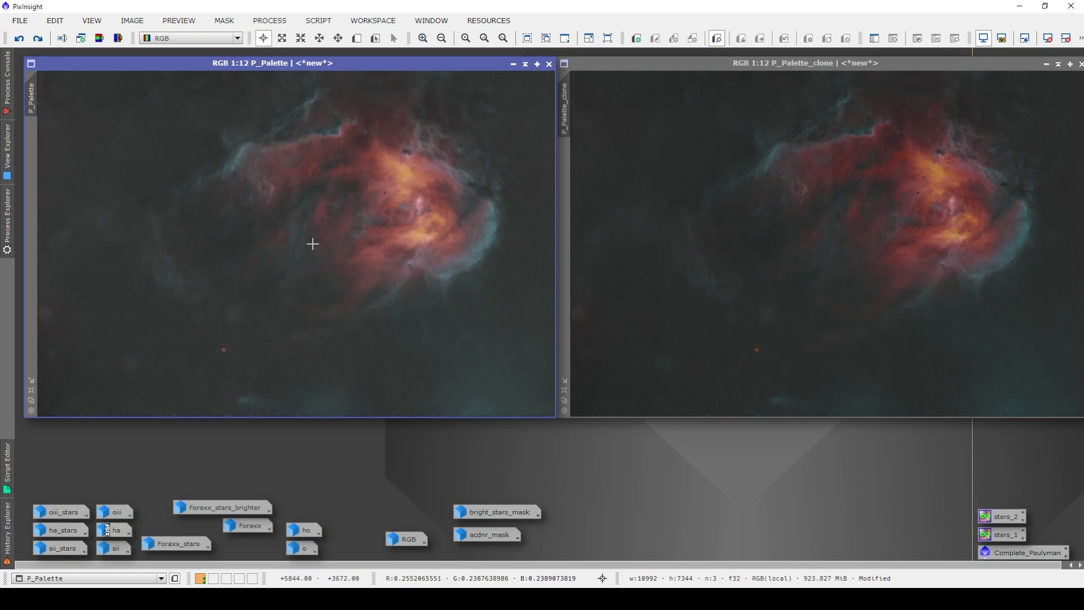
left_click(20, 39)
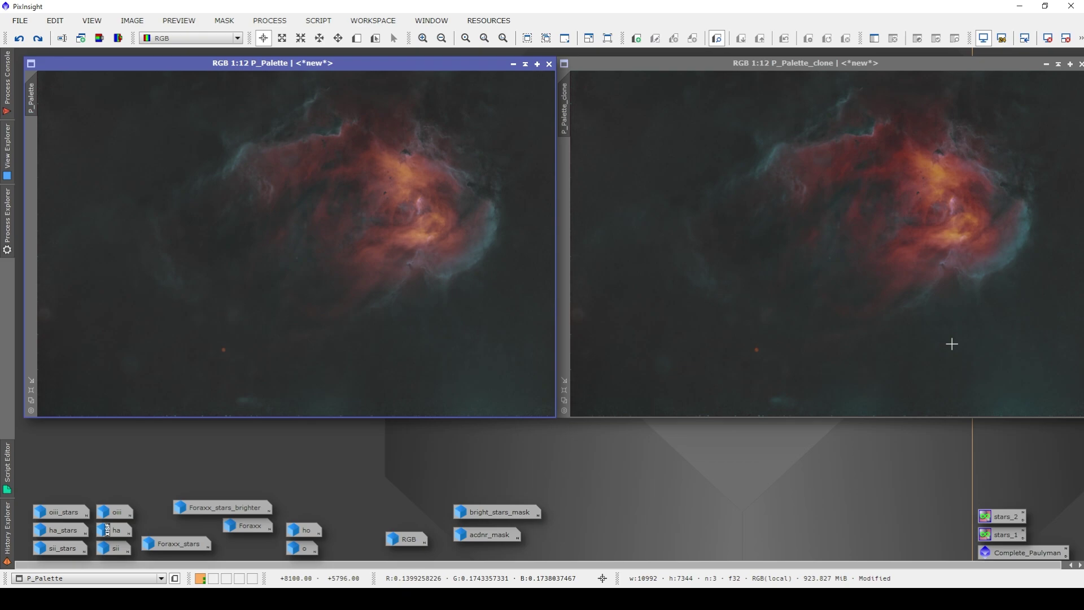
Rename the P_Palette_clone image to 'screen'
right_click(564, 115)
left_click(601, 156)
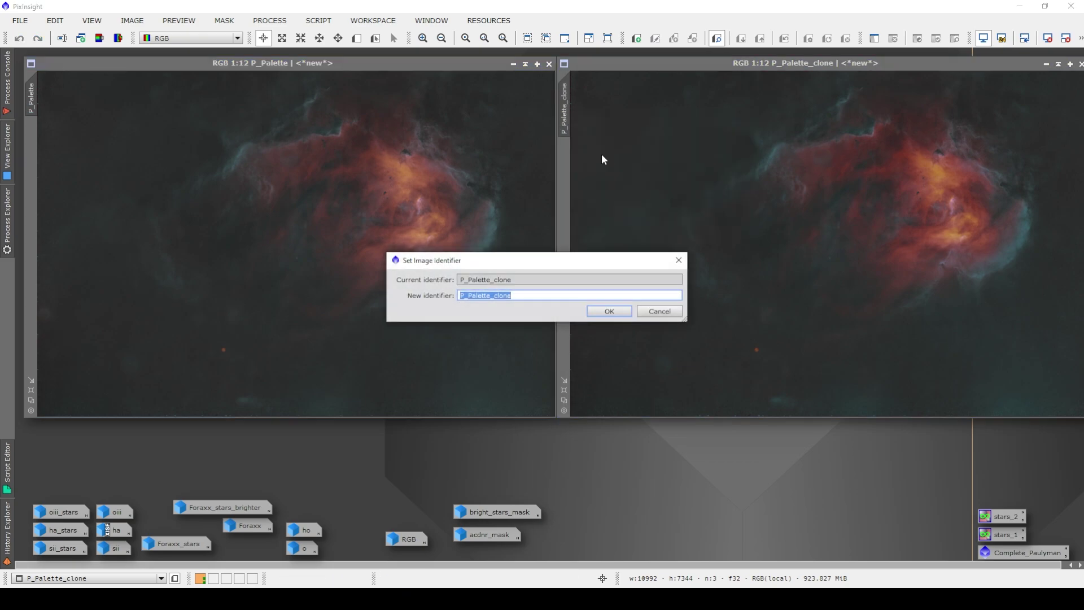
type("screen")
left_click(608, 311)
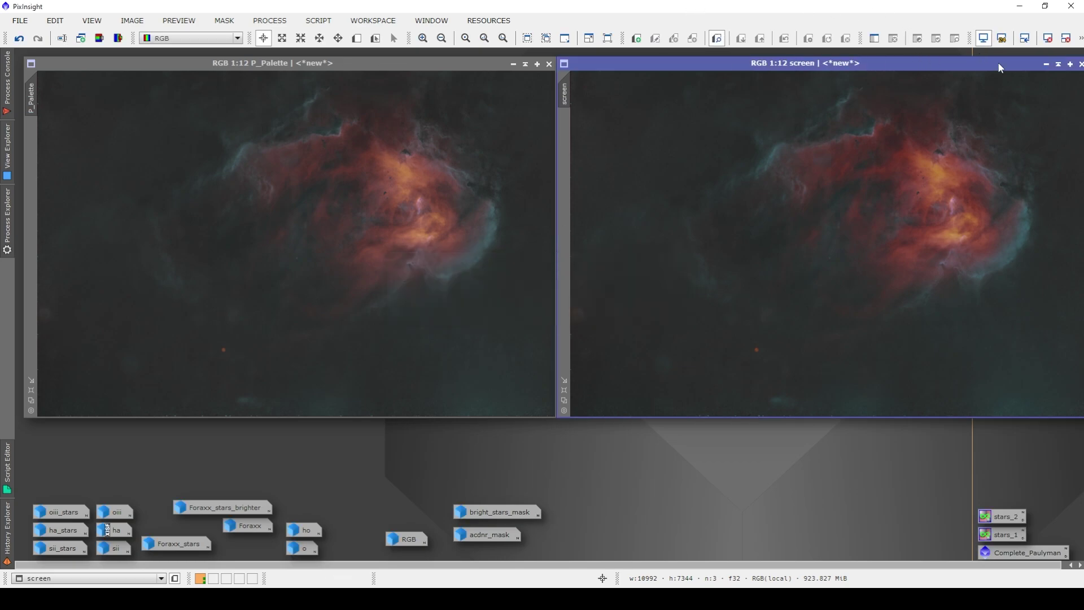
Minimise the screen image and park its icon beside the other image icons
left_click(1044, 66)
left_click_drag(868, 243, 790, 330)
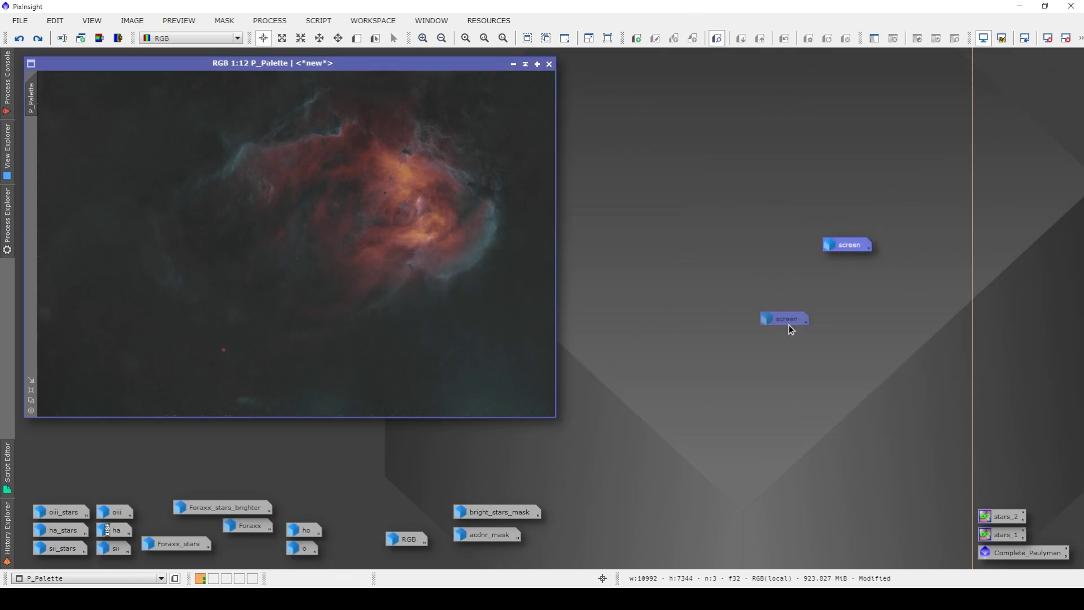
left_click_drag(665, 537, 664, 536)
left_click(318, 21)
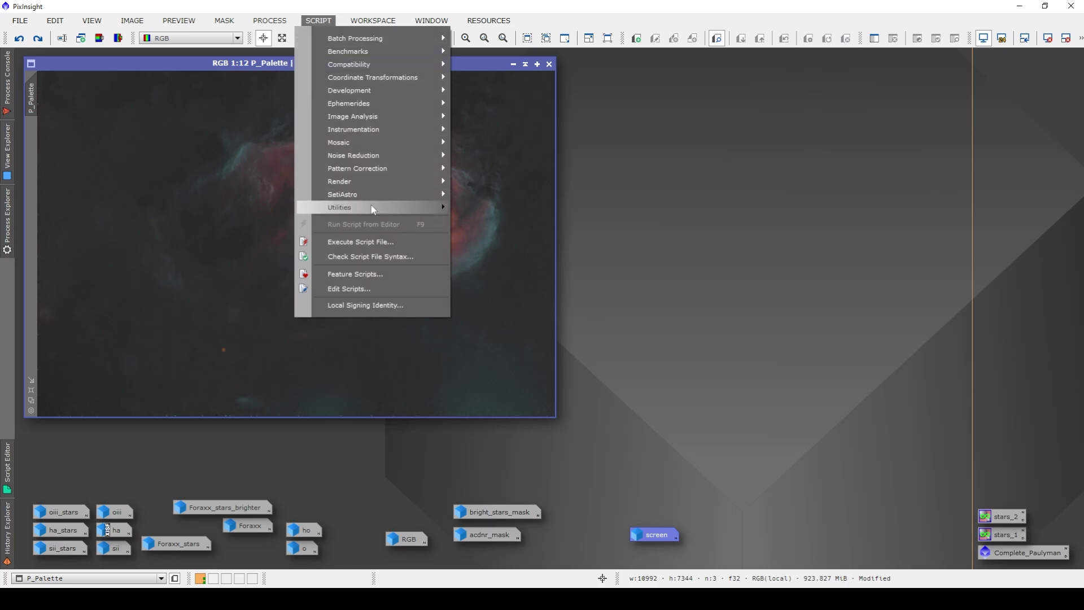
Relaunch the OrtonGlow script and select P_Palette as its base image
mouse_move(372, 209)
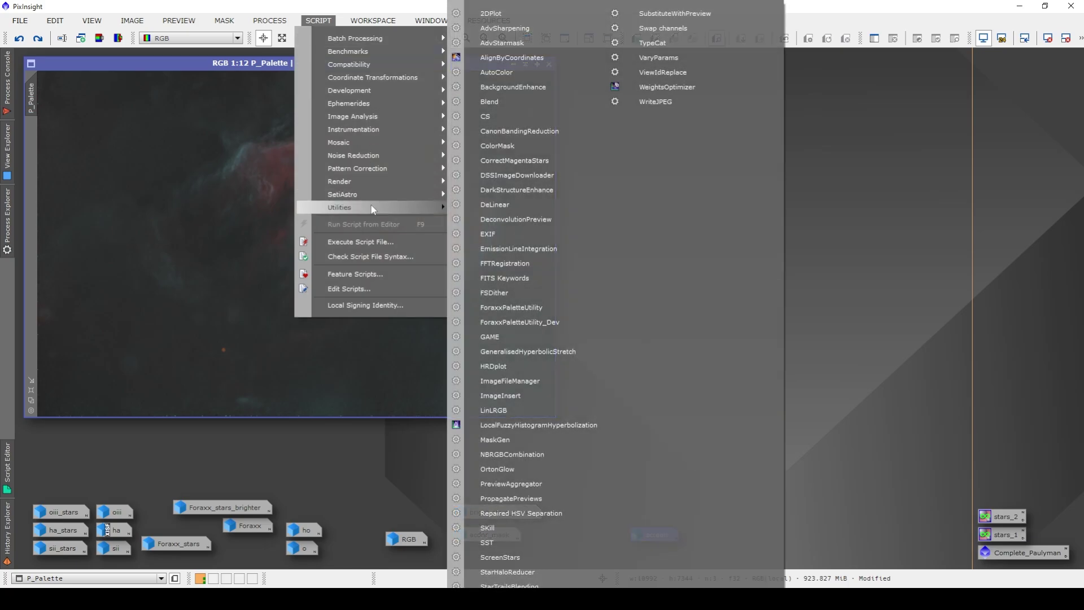
left_click(539, 469)
left_click(468, 310)
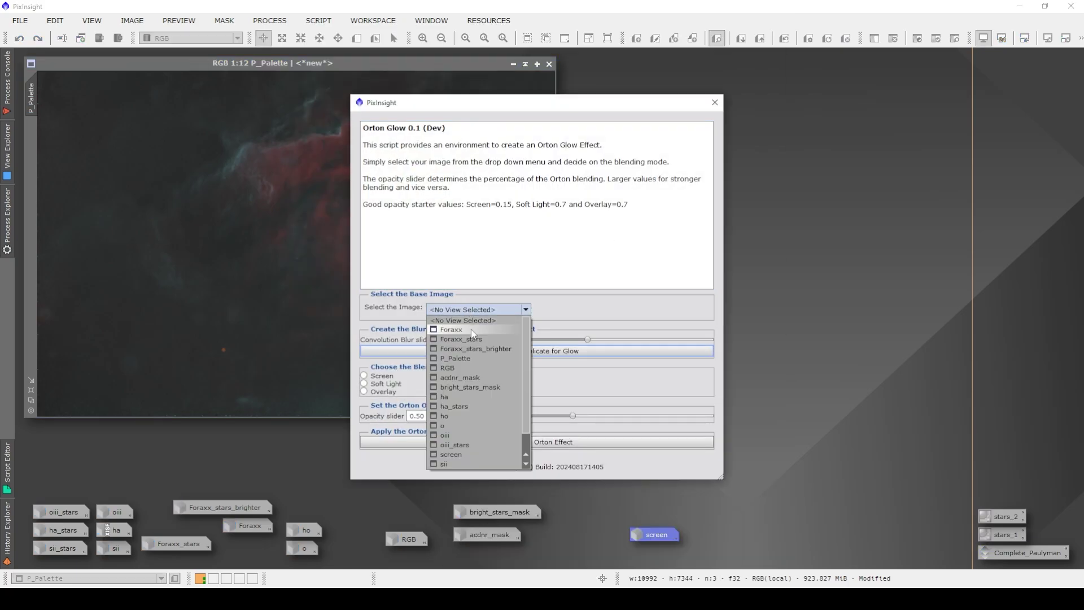
left_click(467, 357)
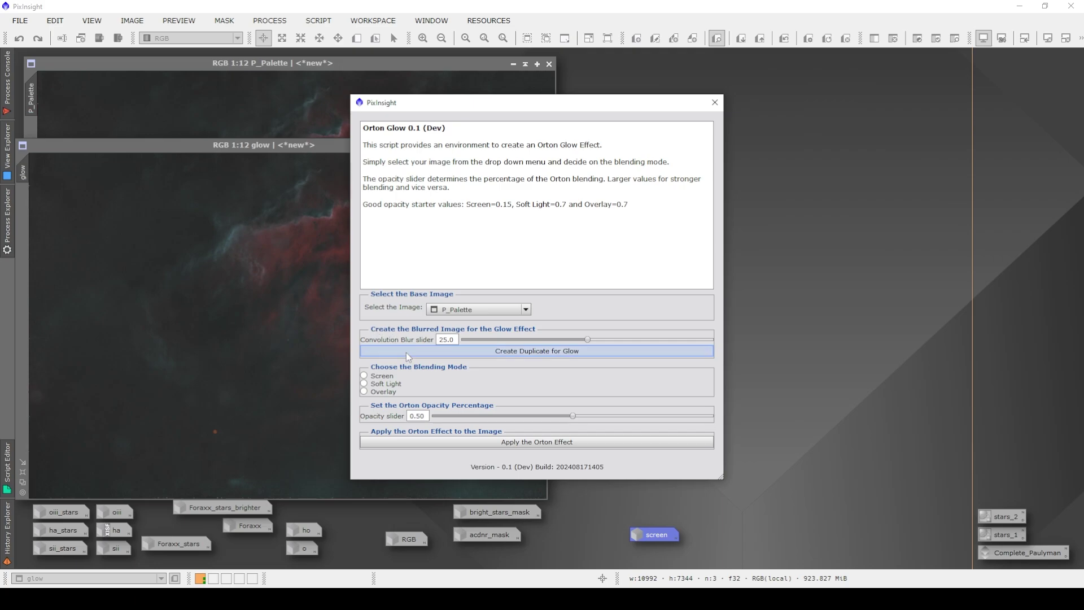
Switch blending to Soft Light, raise opacity to 0.70, and apply the Orton effect
left_click(387, 385)
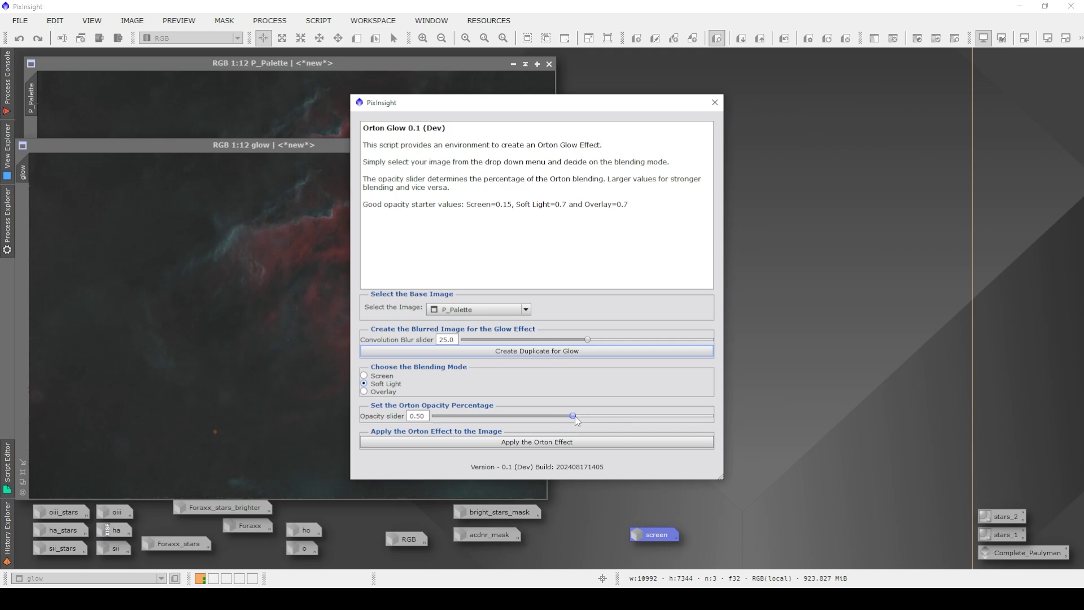
left_click_drag(573, 415, 628, 416)
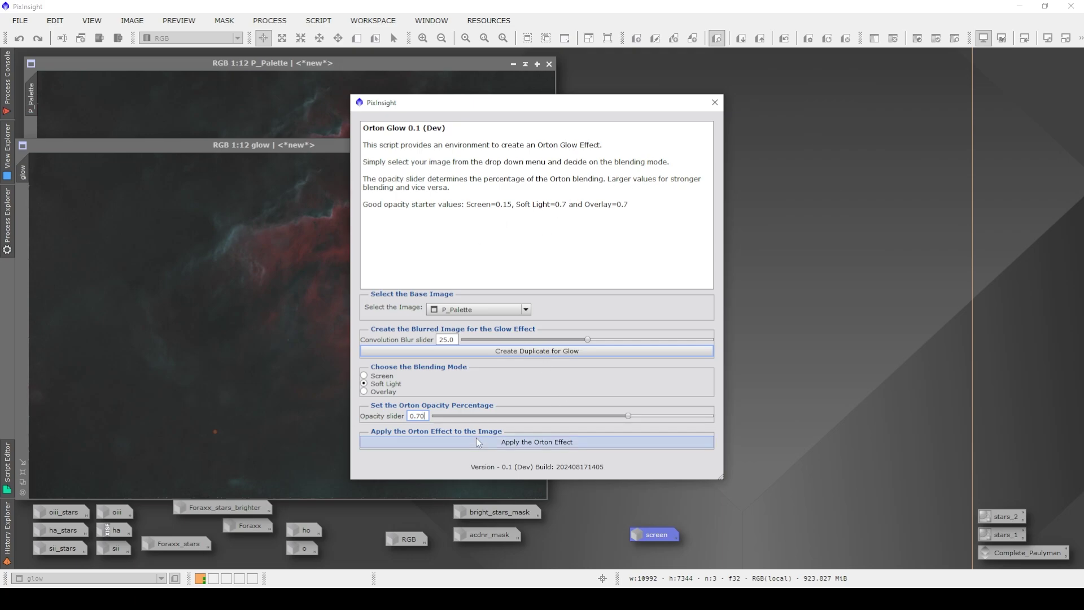
left_click(524, 441)
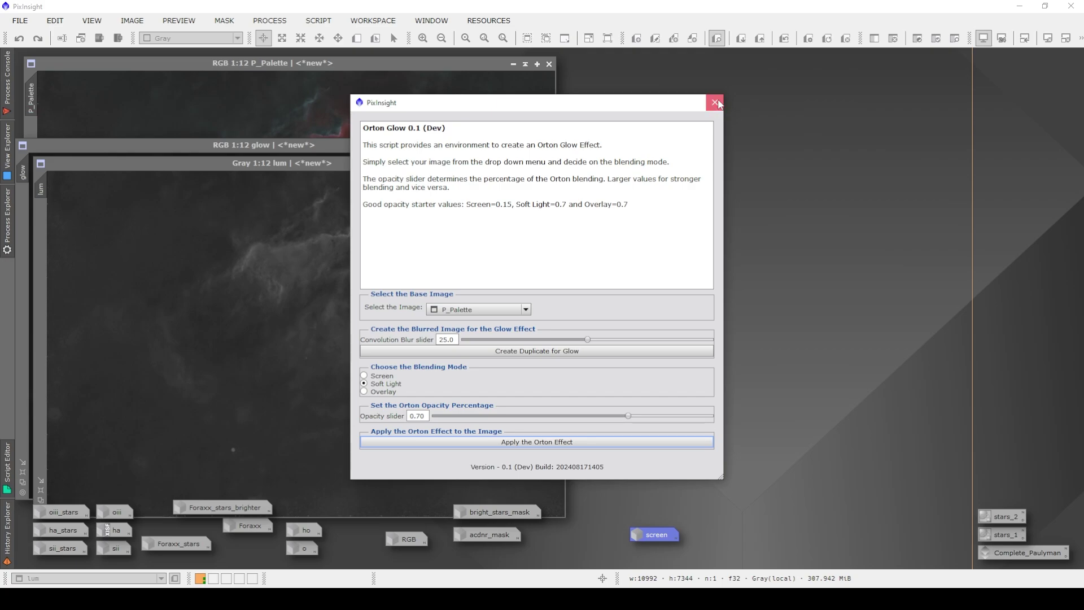
Close the Orton Glow script and the lum image, and discard the unsaved glow image
left_click(714, 103)
left_click(559, 163)
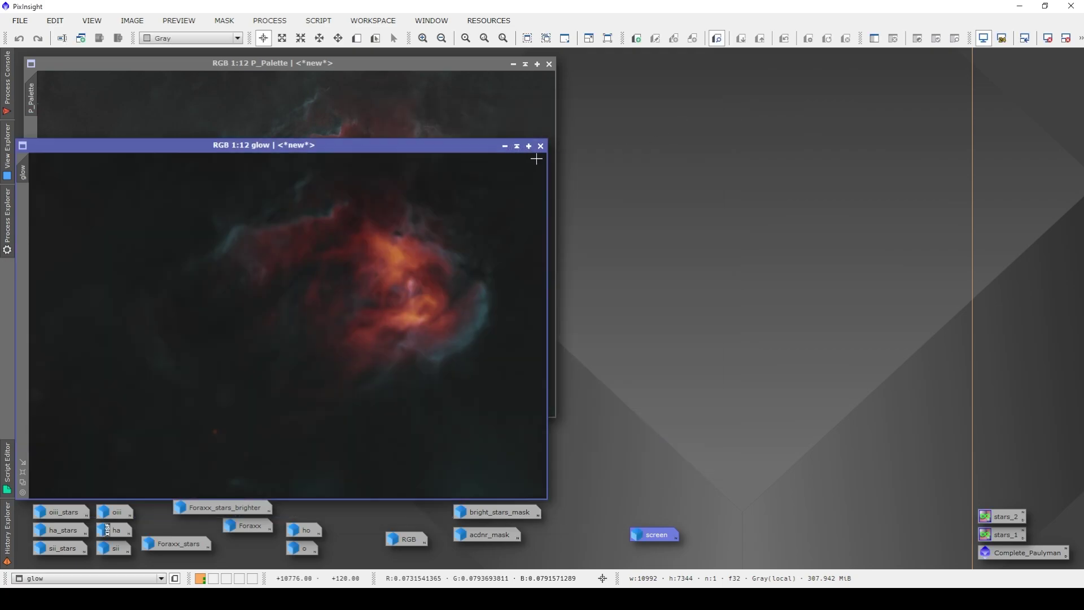
left_click(540, 145)
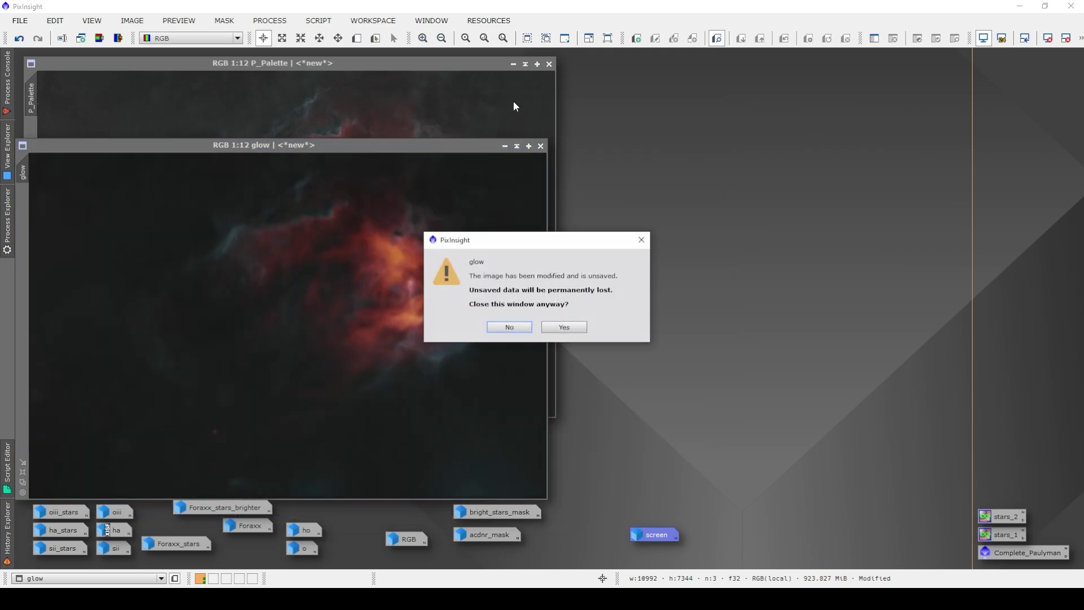
left_click(559, 326)
Duplicate the Soft Light result beside P_Palette, then undo the Orton glow on P_Palette
left_click(136, 20)
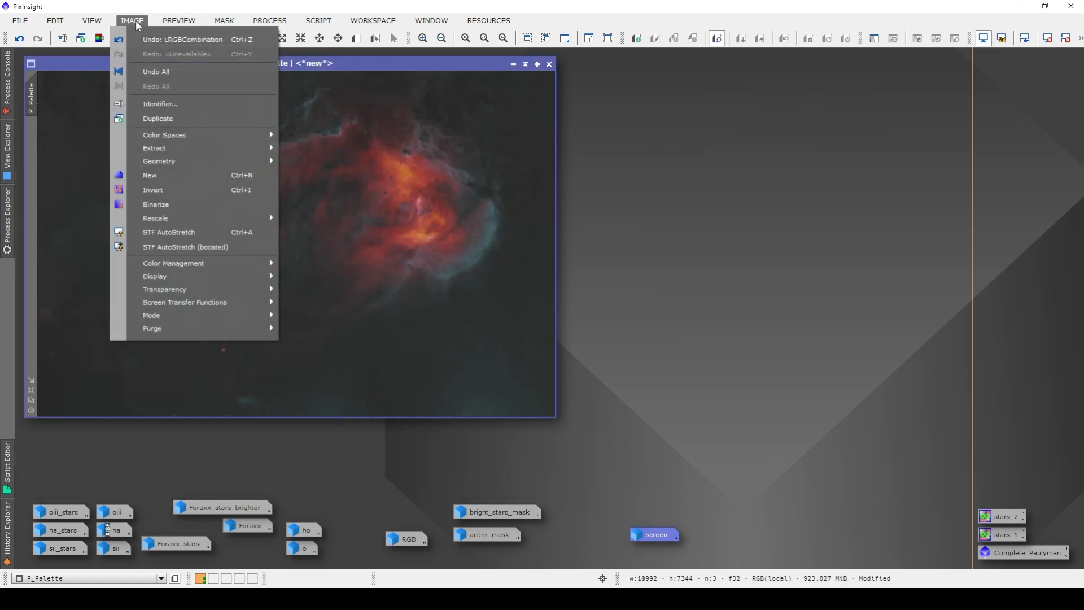
left_click(158, 119)
left_click_drag(411, 191, 910, 73)
left_click(480, 68)
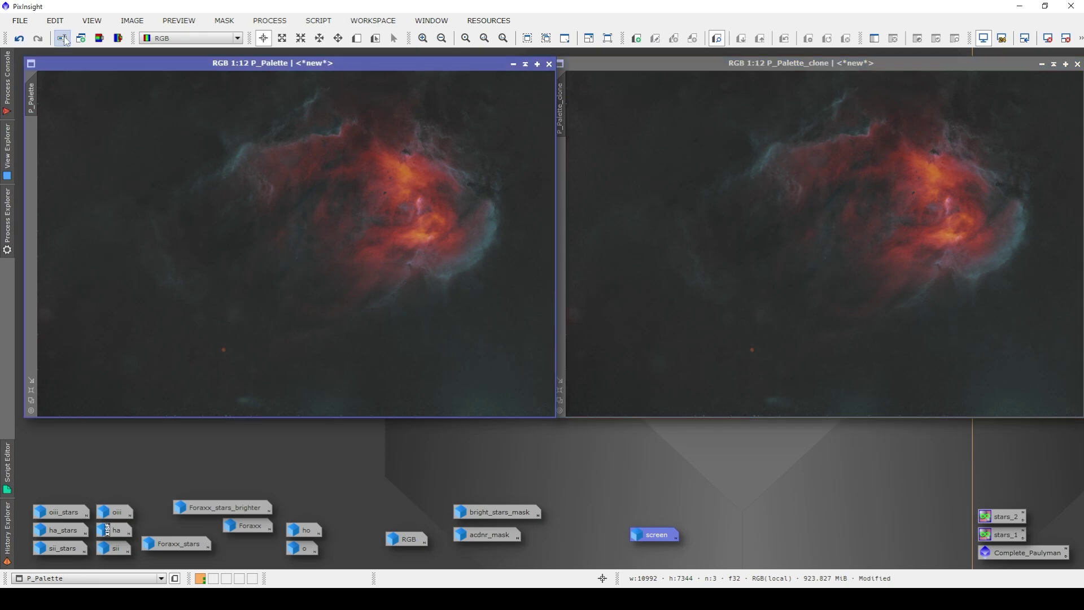
left_click(19, 39)
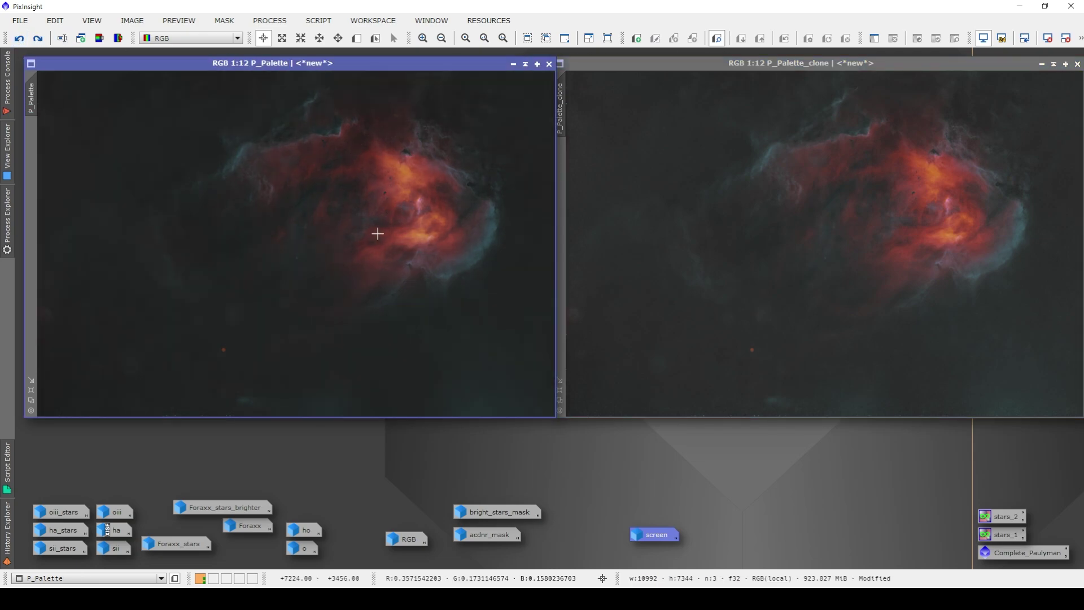
left_click(20, 39)
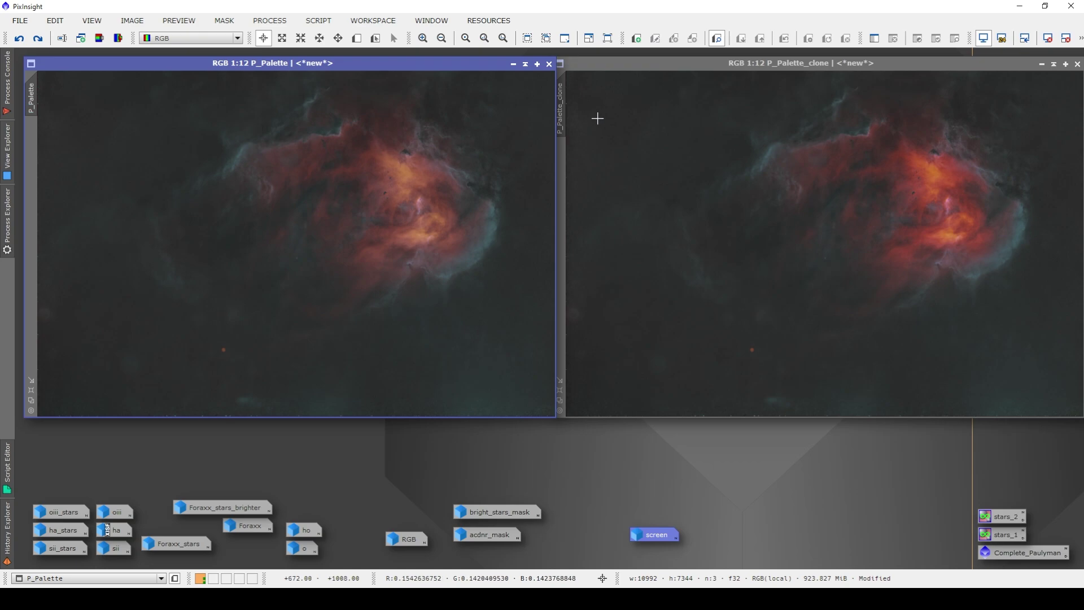
Rename the duplicate to 'soft_light' and iconize it next to the screen icon
right_click(559, 112)
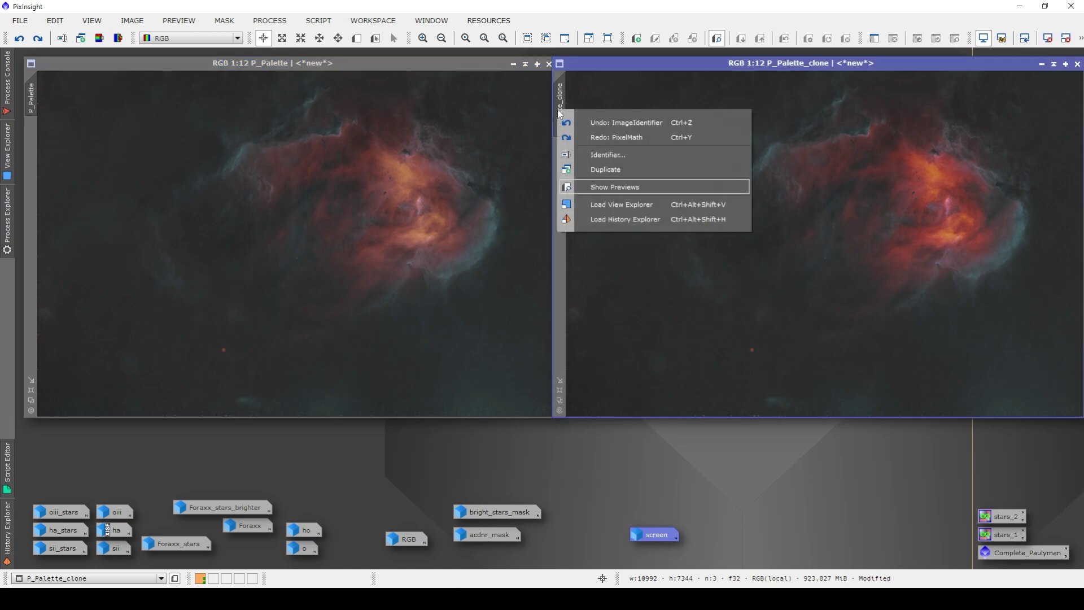
left_click(605, 154)
type("s")
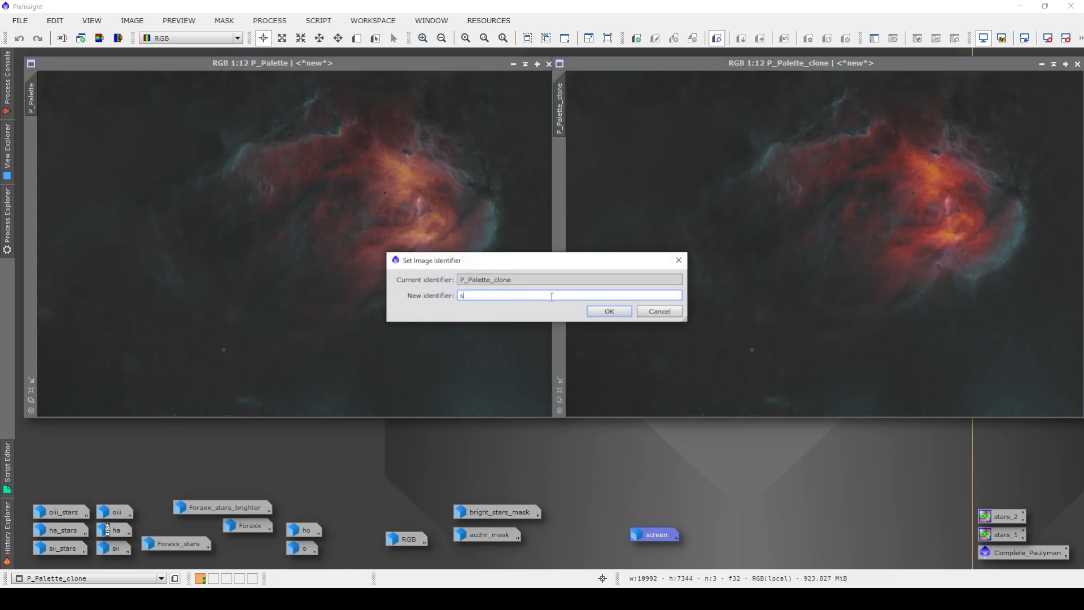
type("oft_light")
left_click(609, 311)
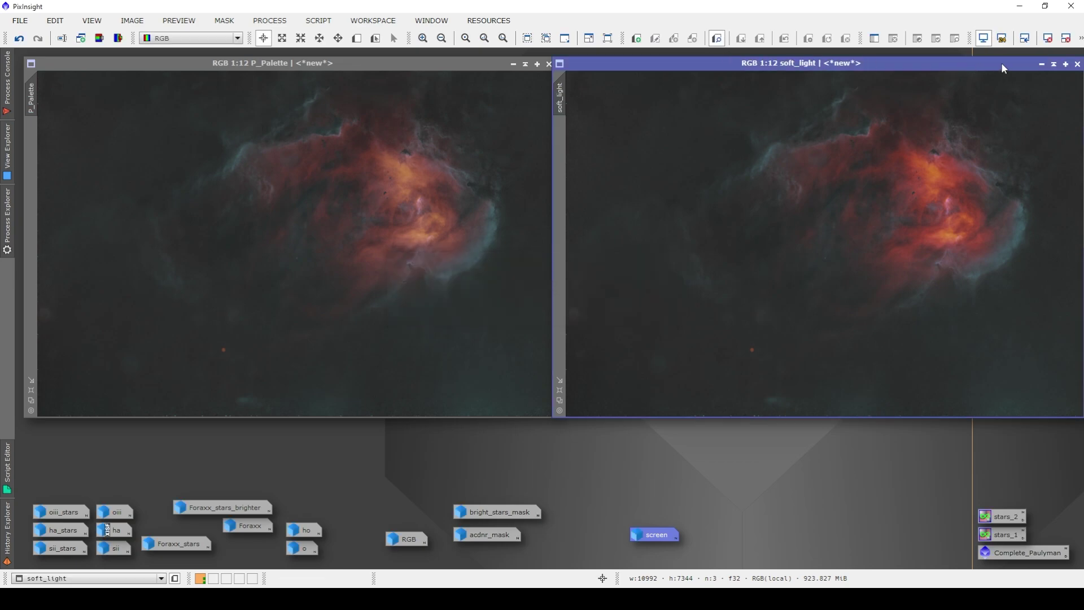
left_click(1040, 66)
left_click_drag(861, 247, 673, 523)
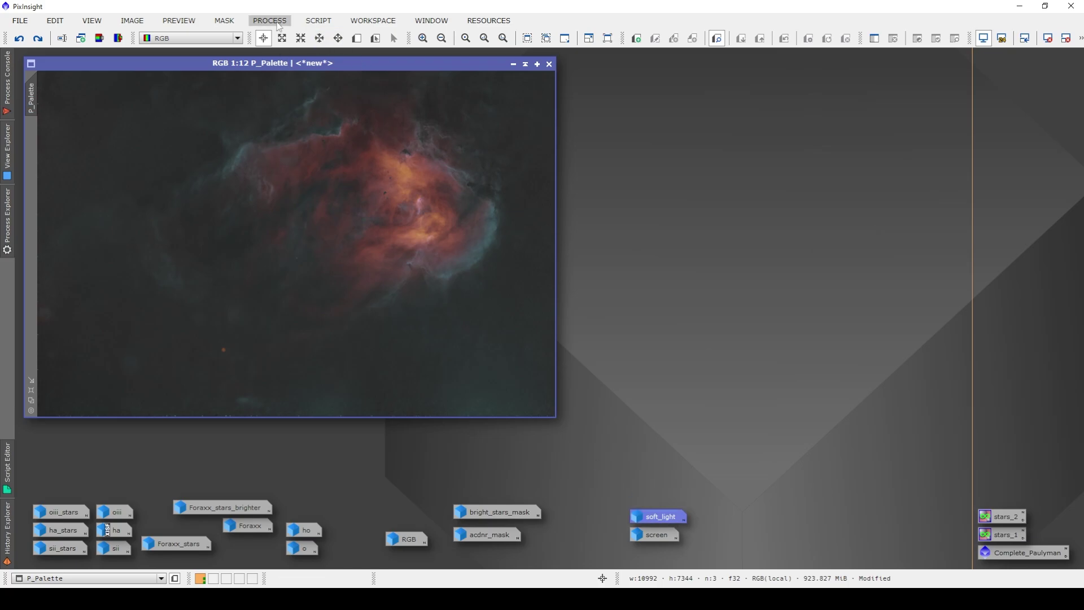
Launch the OrtonGlow script from Script > Utilities and move it off the image
left_click(304, 21)
mouse_move(362, 209)
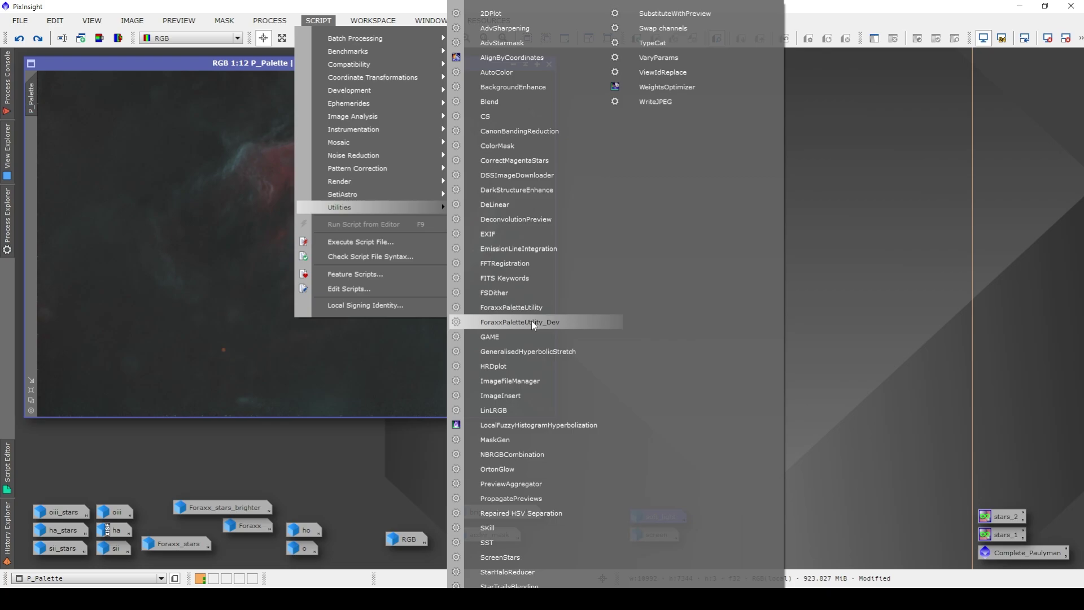
left_click(520, 469)
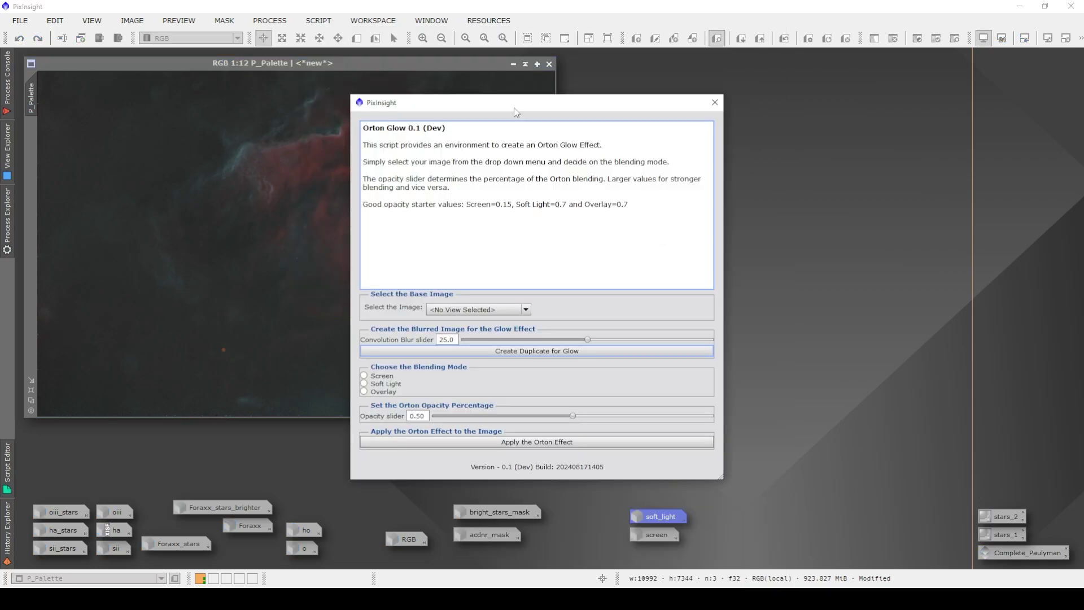
left_click_drag(514, 107, 770, 71)
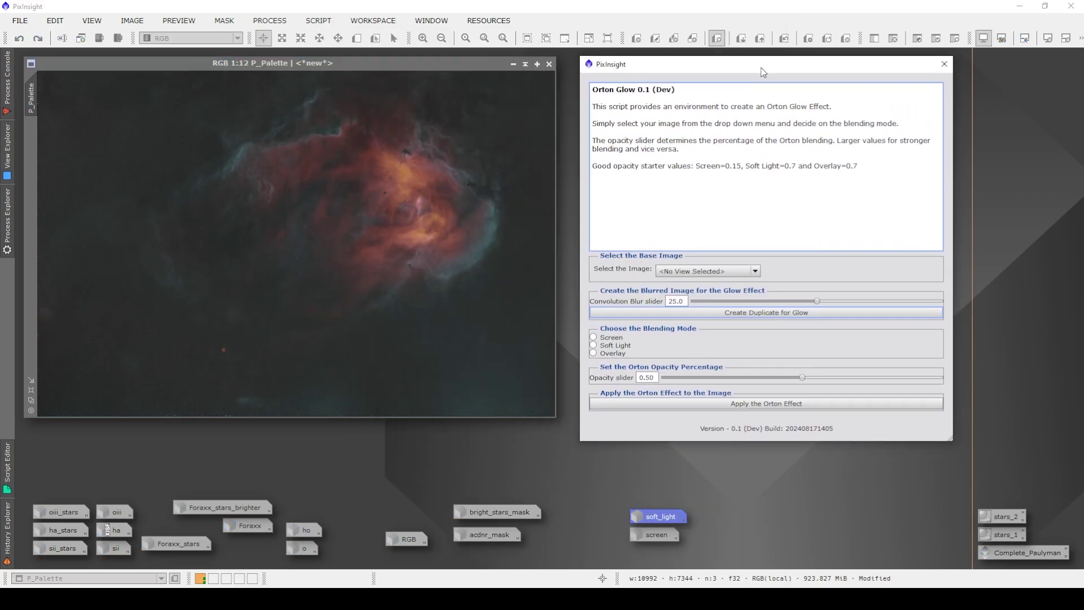
Create the glow duplicate of P_Palette and apply the Orton effect in Overlay mode at 0.70 opacity
left_click(697, 271)
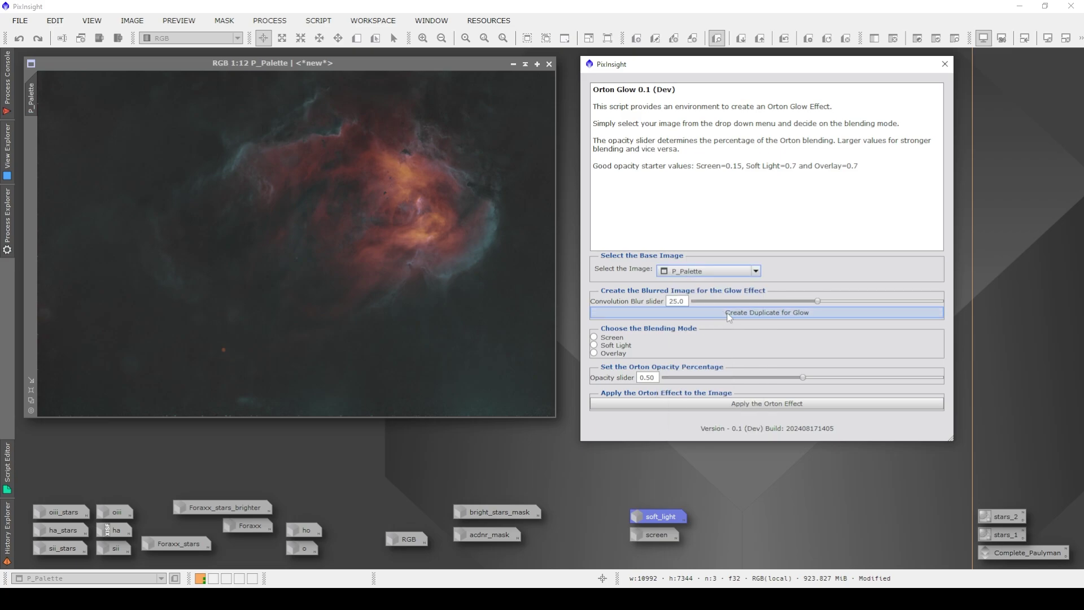
left_click(729, 313)
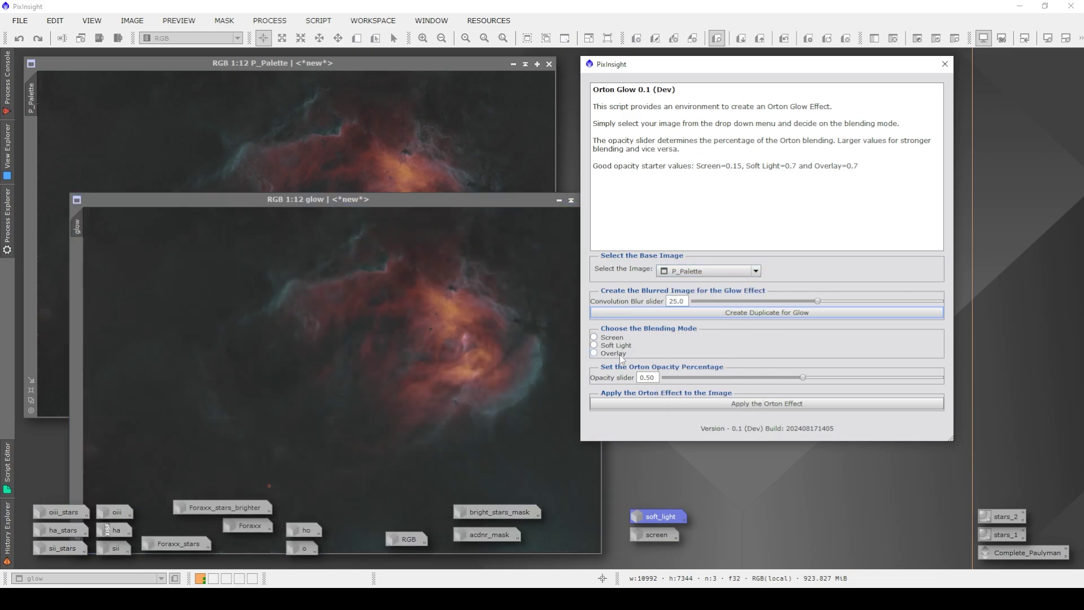
left_click_drag(802, 377, 860, 380)
left_click(788, 403)
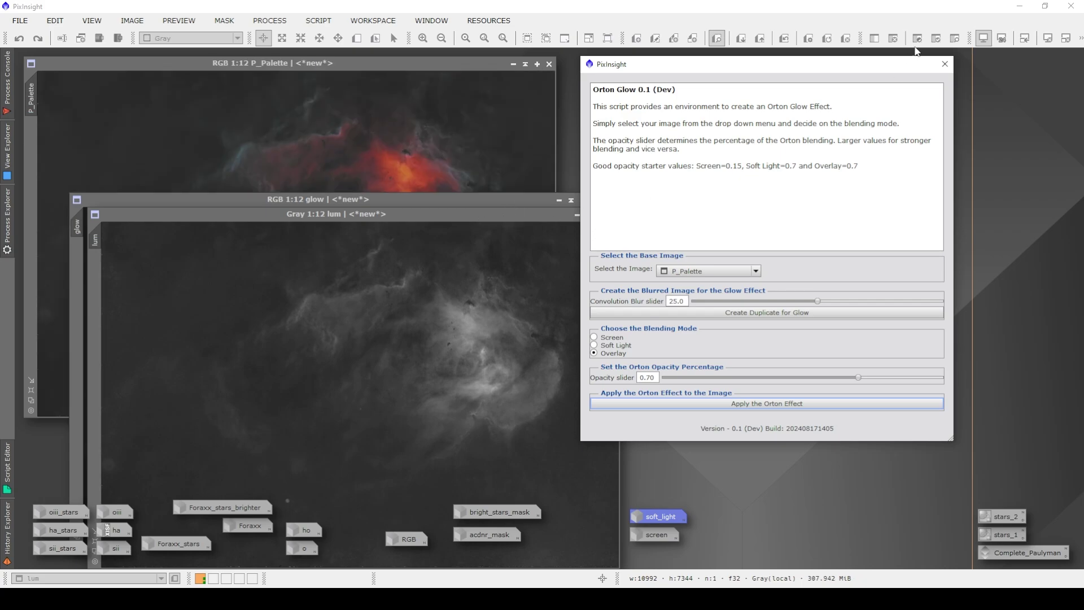
Close the Orton Glow script and the lum image, and discard glow without saving
left_click(945, 62)
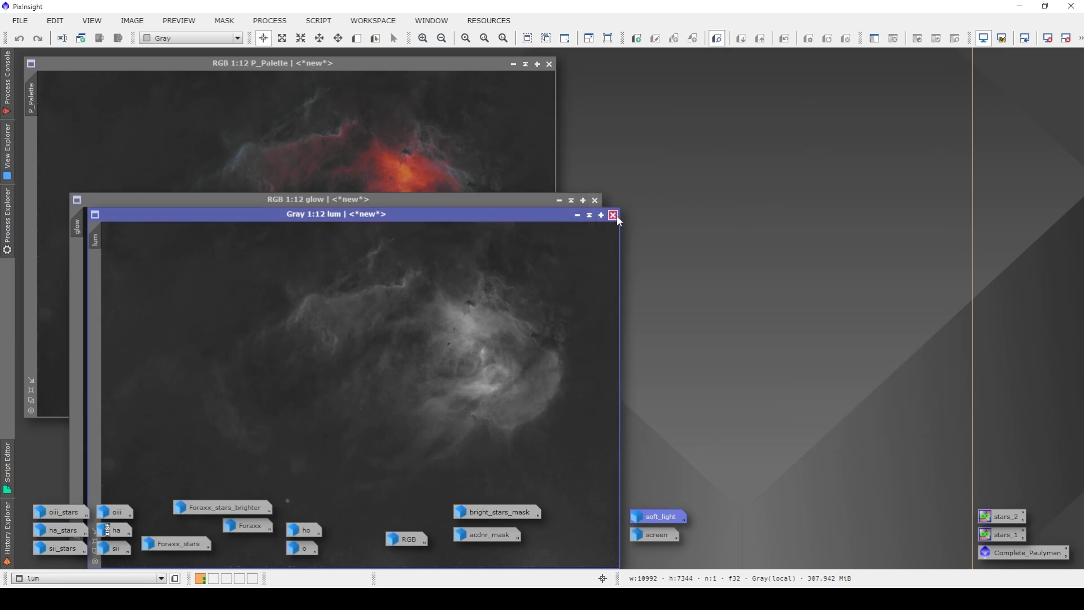
left_click(617, 215)
left_click(595, 200)
left_click(508, 327)
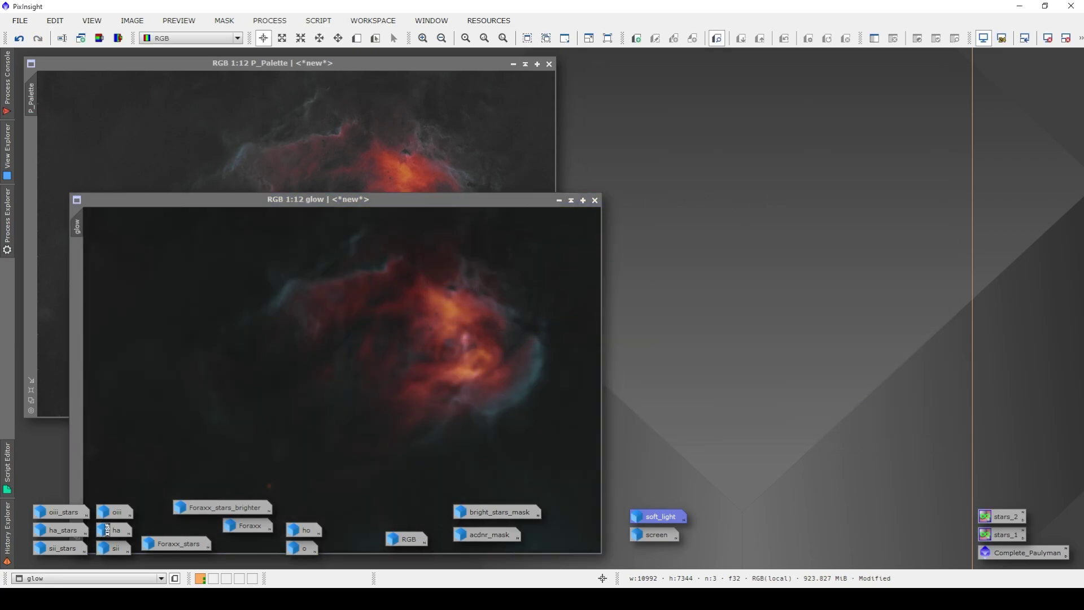
Duplicate P_Palette, rename the copy 'overlay', and place it beside P_Palette
left_click(132, 20)
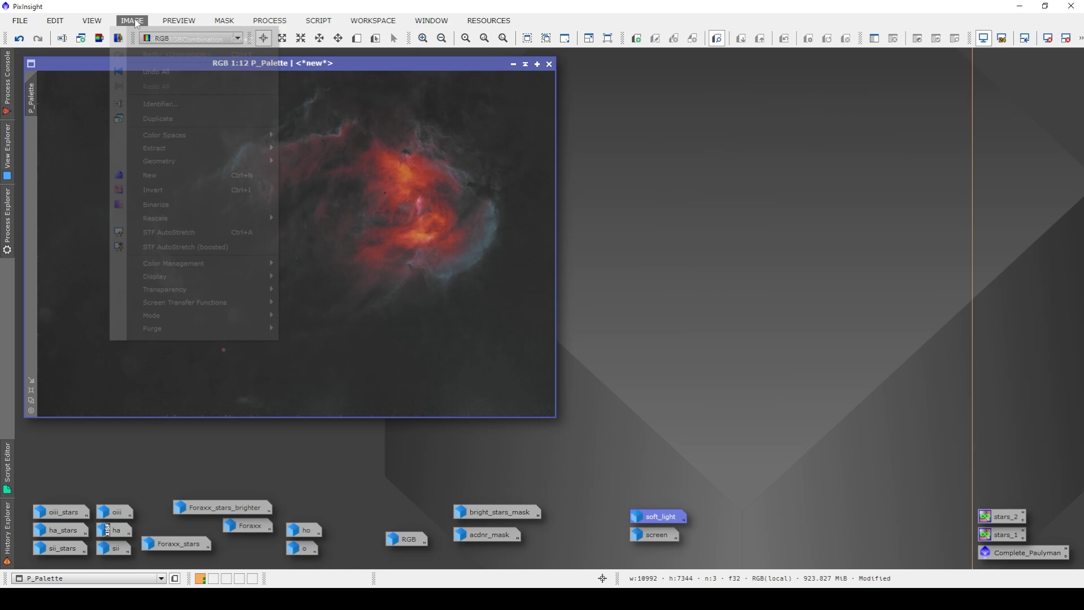
left_click(168, 116)
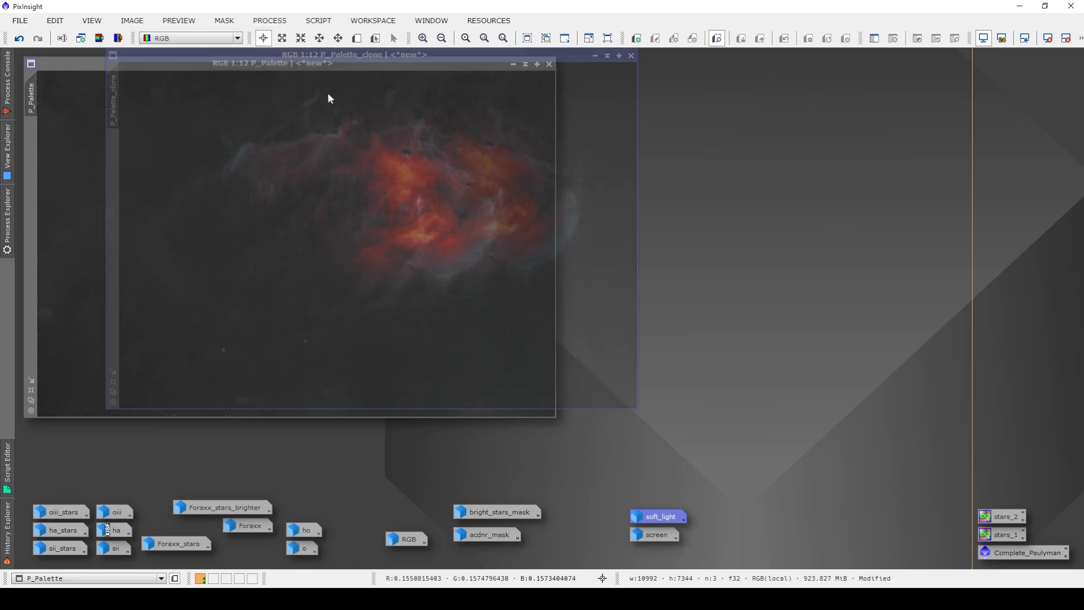
right_click(114, 96)
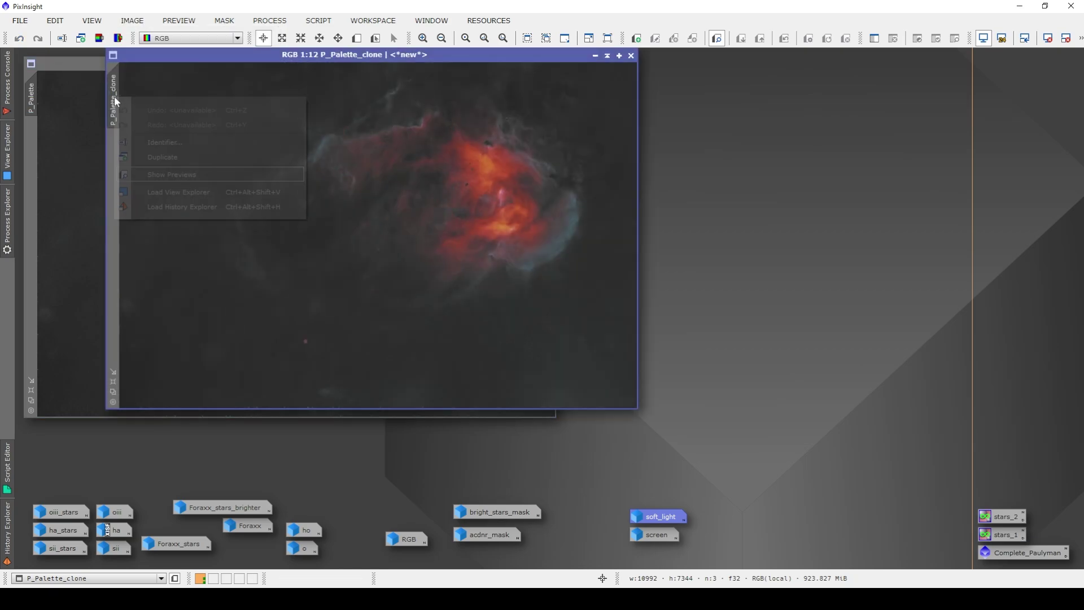
left_click(147, 139)
type("o")
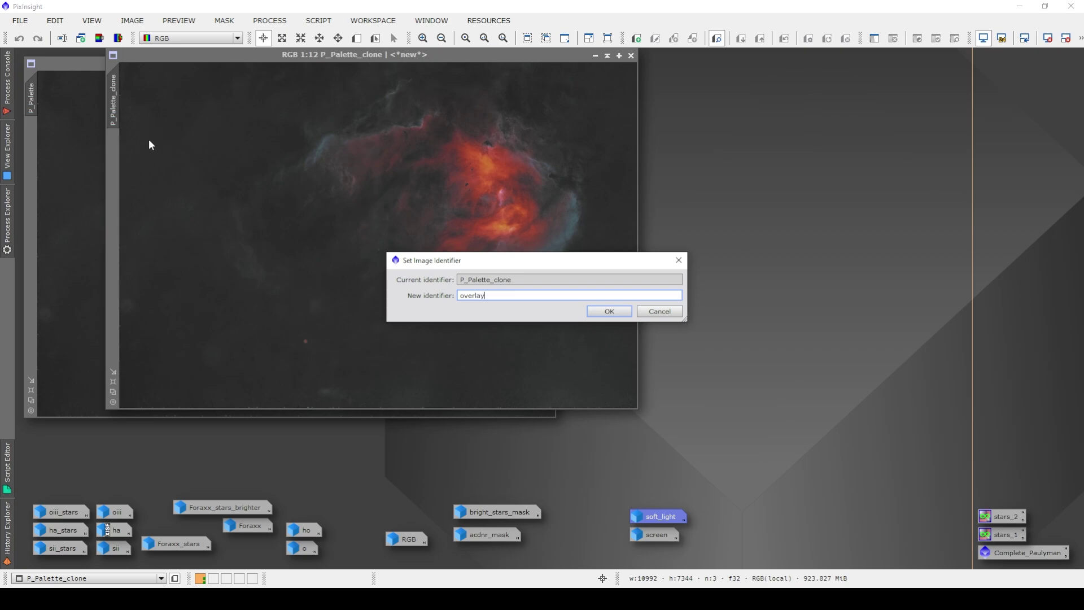
type("verlay")
left_click(609, 311)
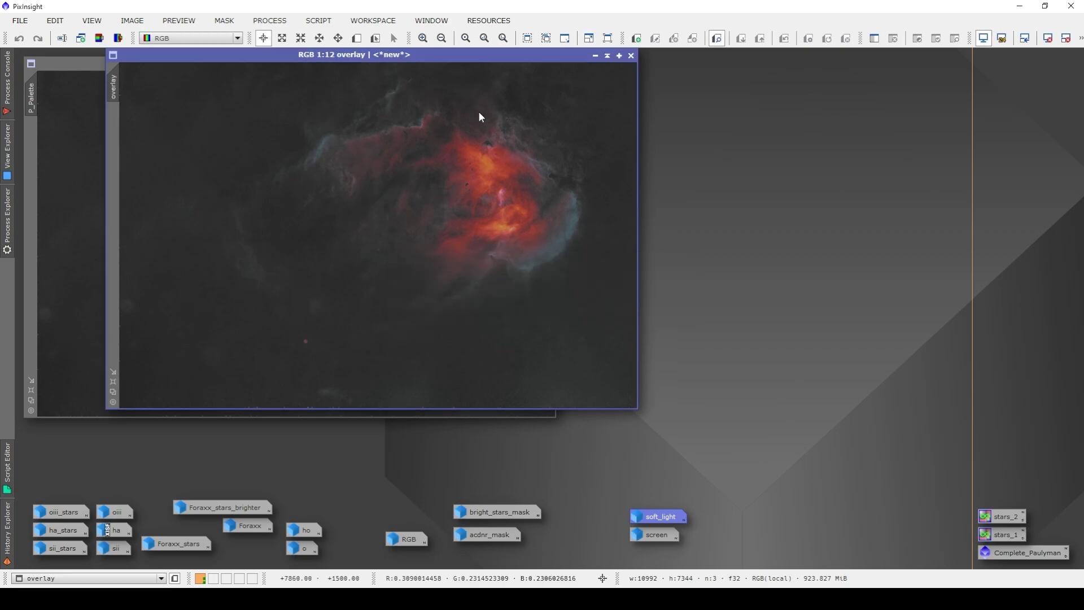
left_click_drag(425, 57, 865, 62)
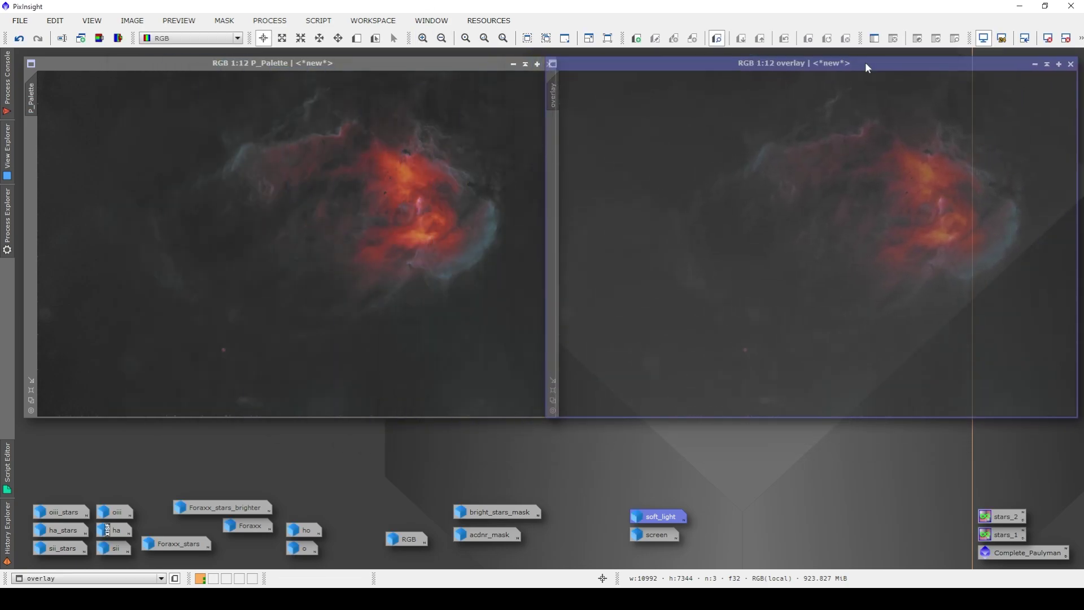
Undo and redo the last PixelMath on P_Palette to compare states
left_click(270, 62)
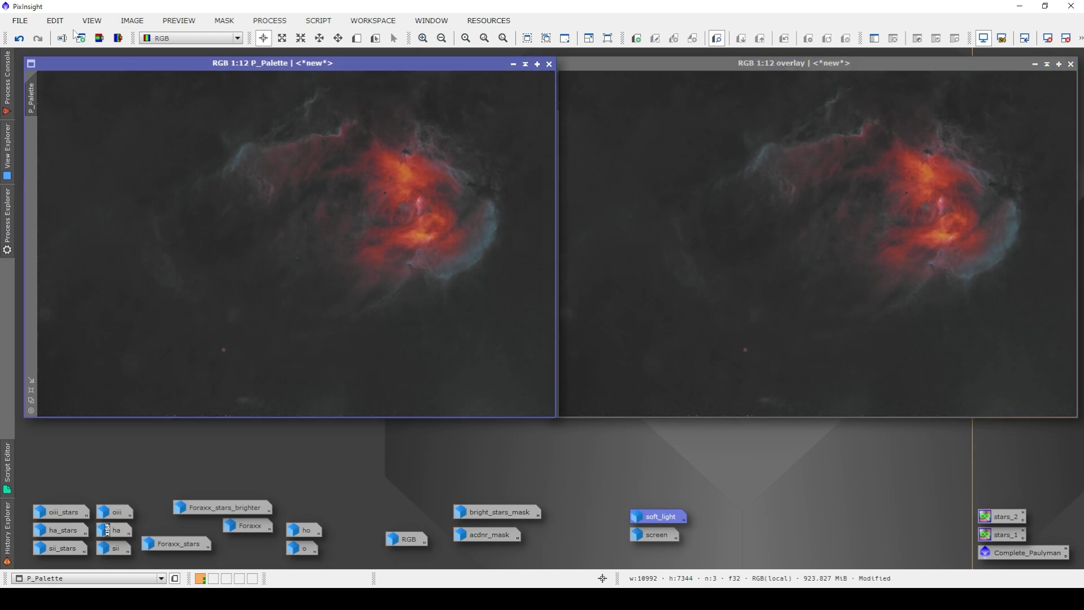
left_click(19, 40)
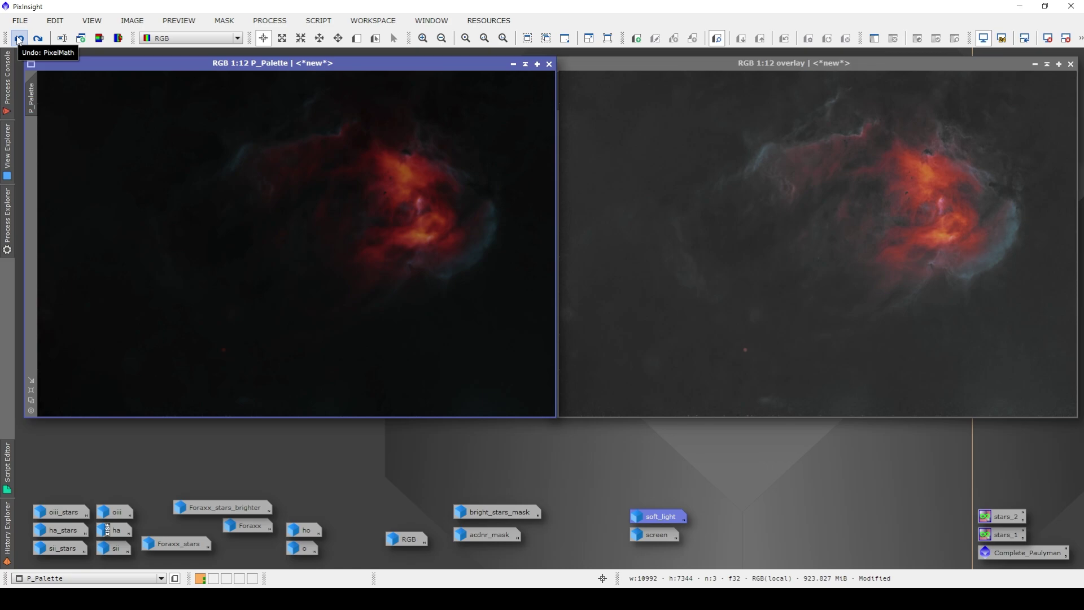
left_click(20, 39)
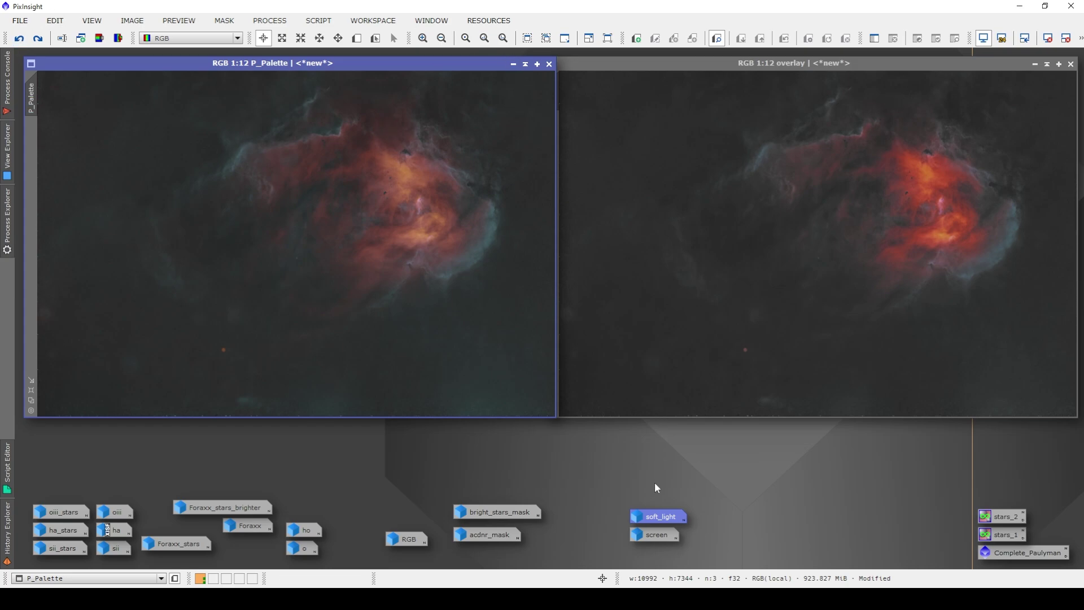
Open the soft_light and screen images from their icons and overlap them for comparison
double_click(656, 517)
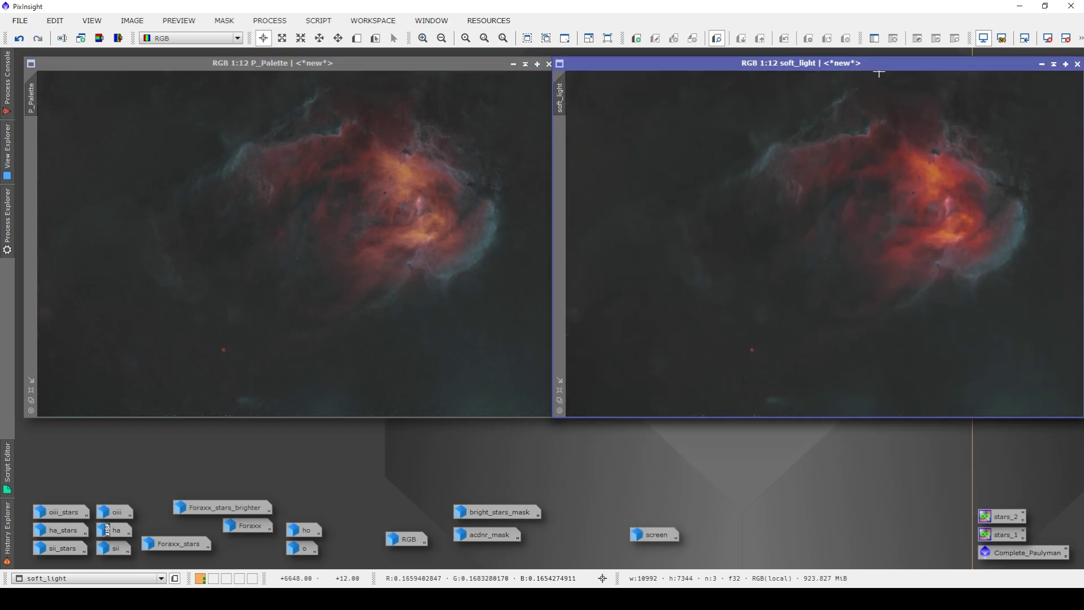
left_click_drag(858, 68, 429, 79)
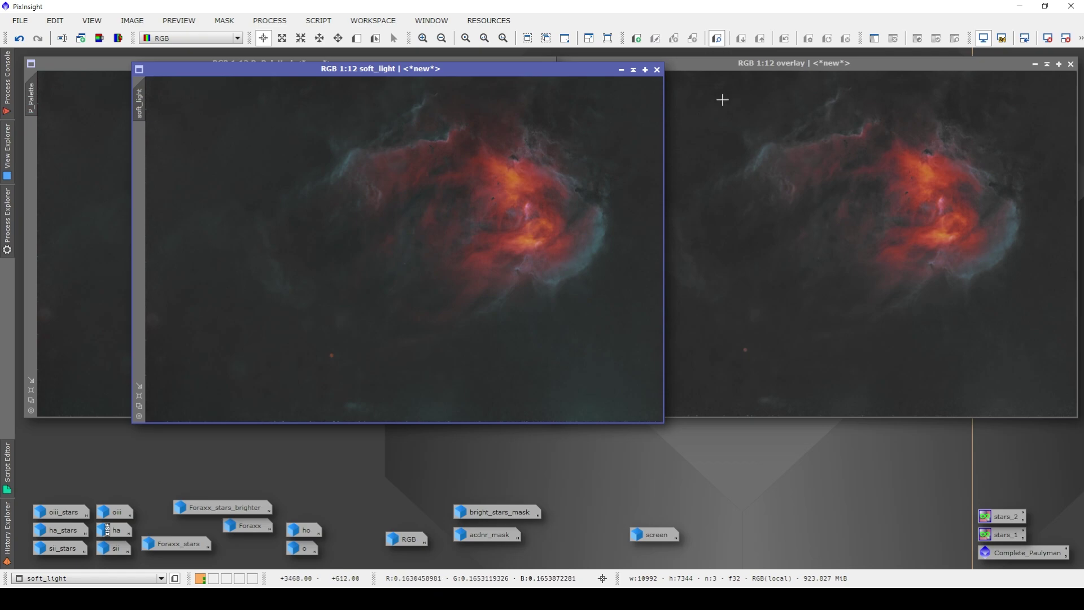
double_click(649, 534)
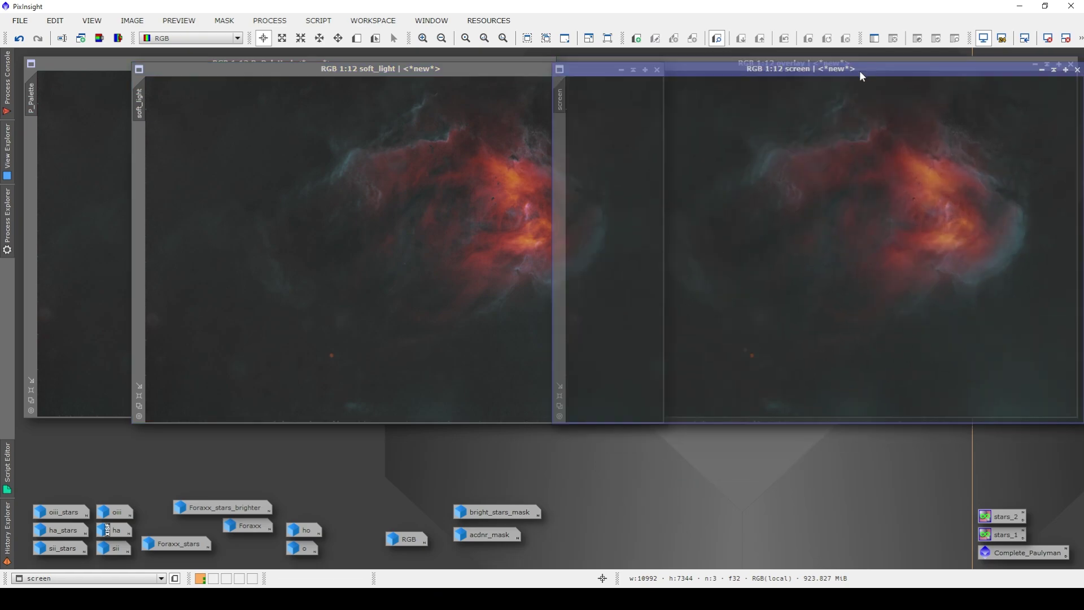
left_click_drag(859, 68, 529, 116)
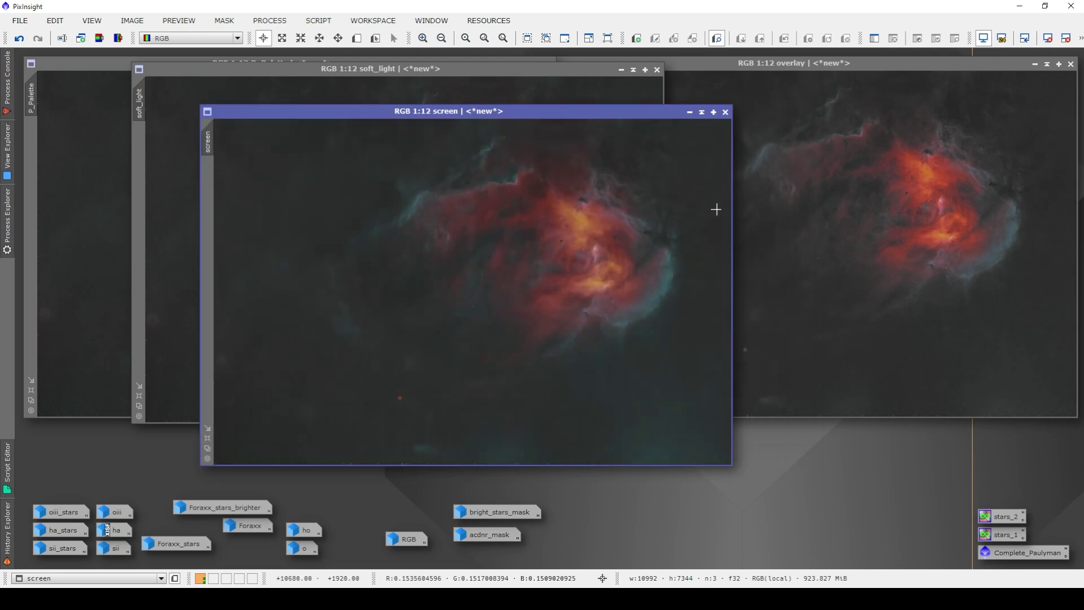
left_click_drag(632, 114, 431, 89)
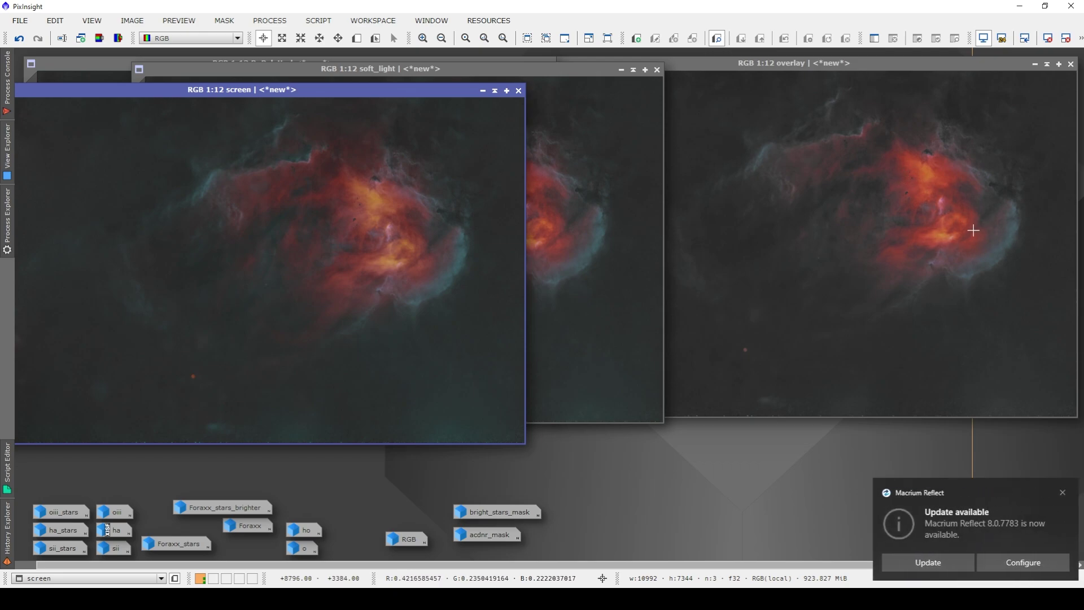
Dismiss the update notice and iconize soft_light and overlay, placing the overlay icon beside soft_light
left_click(1060, 492)
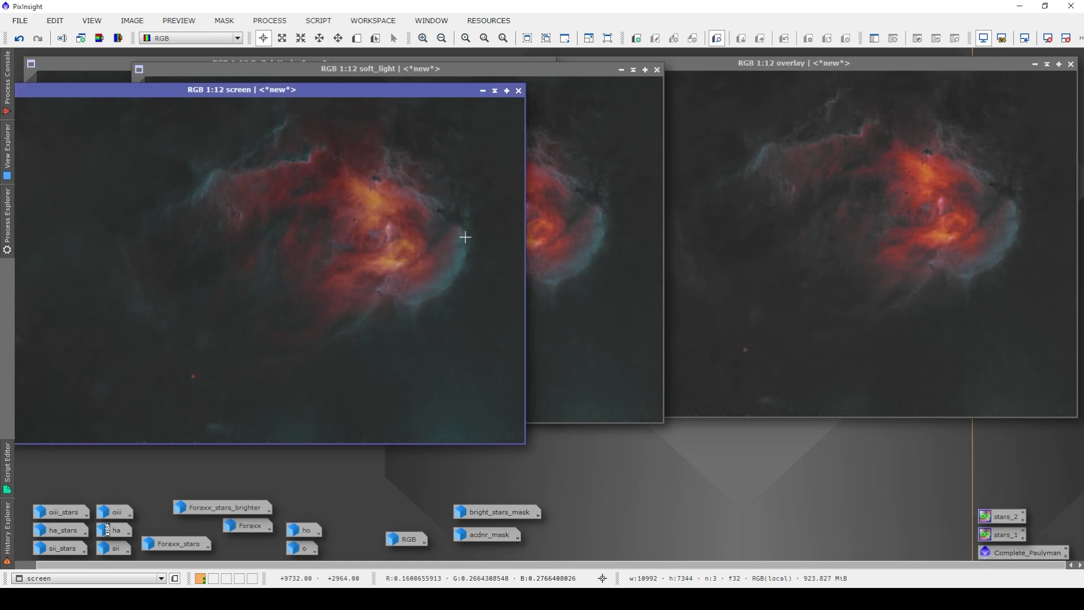
left_click(621, 70)
left_click(1035, 64)
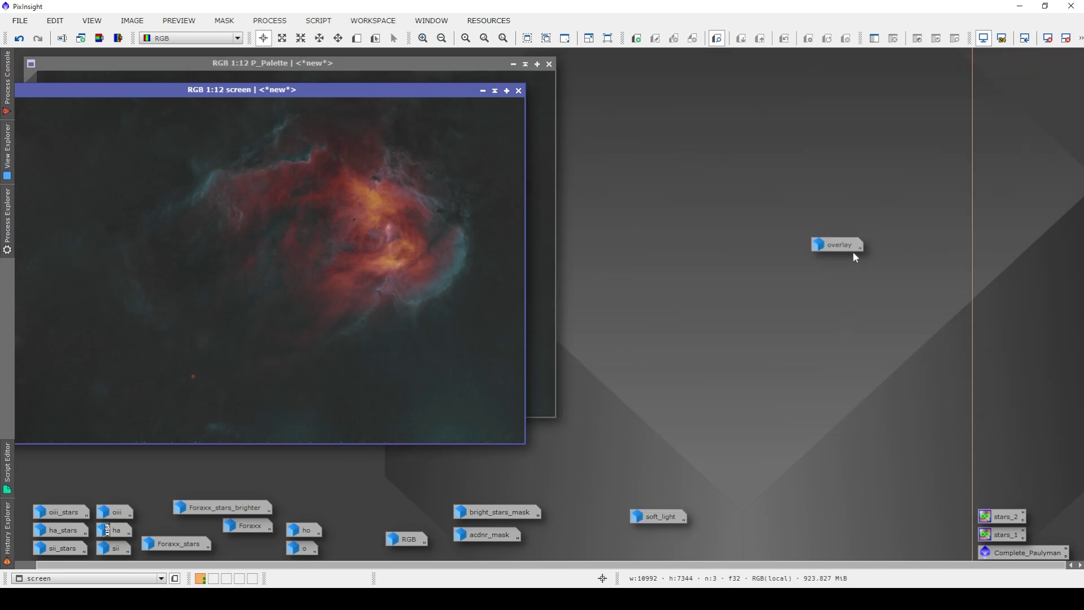
left_click_drag(852, 253, 782, 443)
left_click_drag(730, 536, 679, 533)
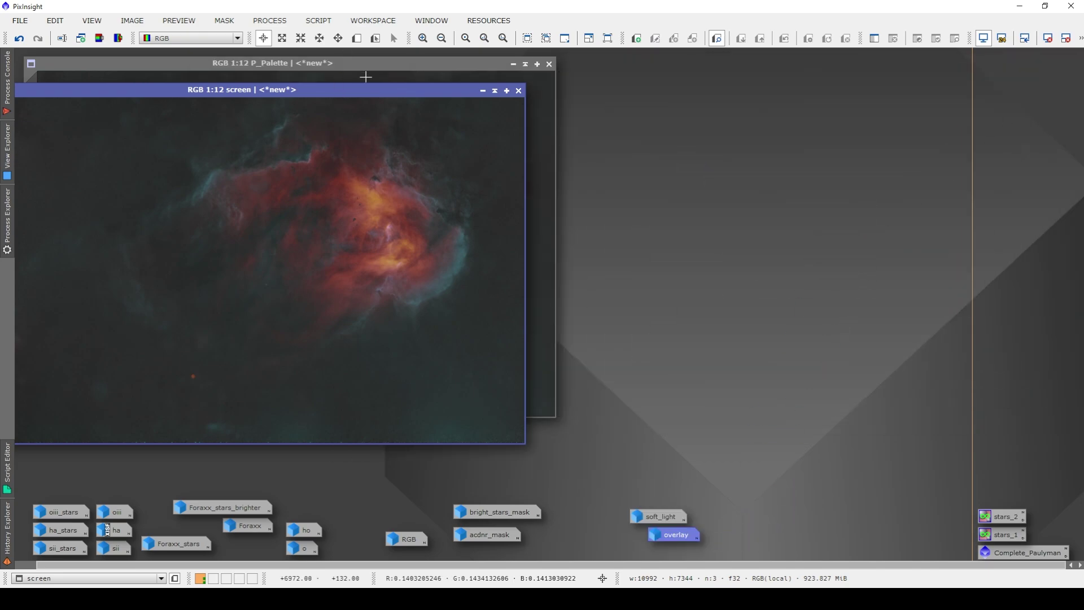
Arrange the screen image beside P_Palette and make P_Palette active
left_click_drag(372, 95, 798, 87)
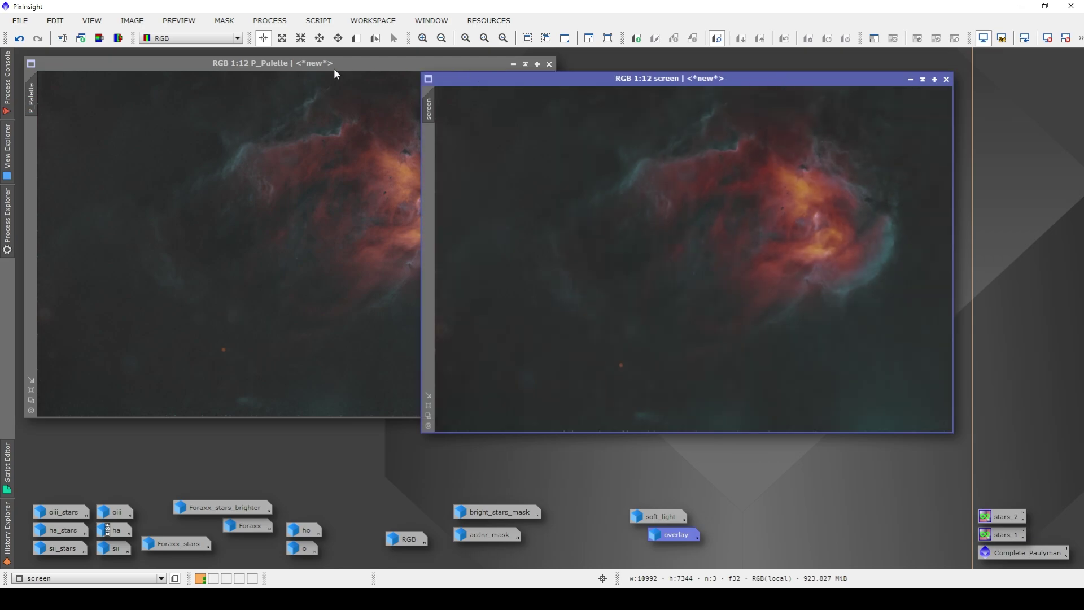
left_click(338, 65)
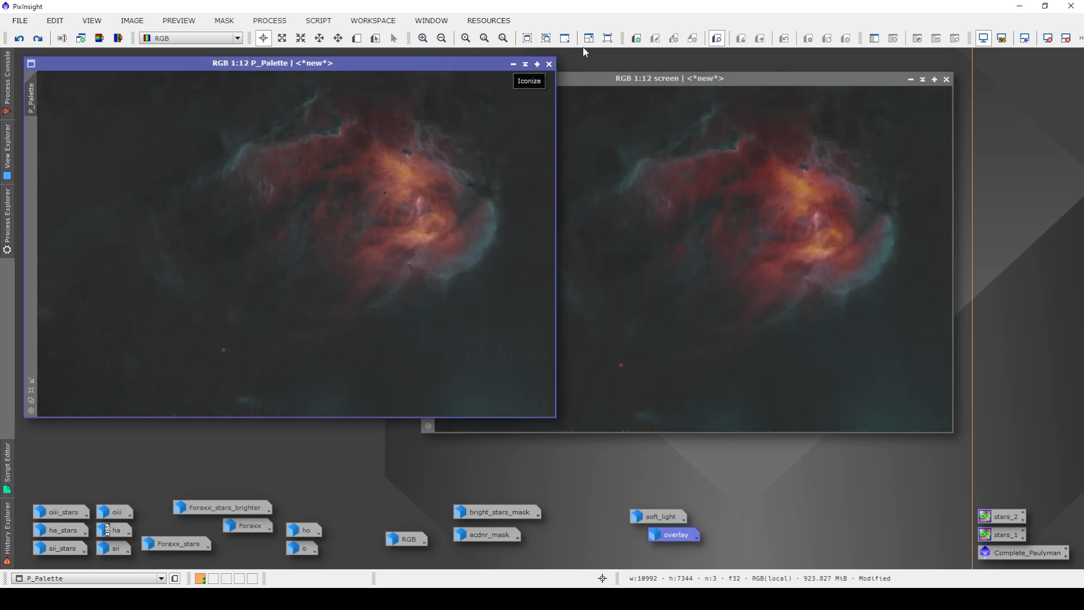
left_click_drag(721, 82, 837, 73)
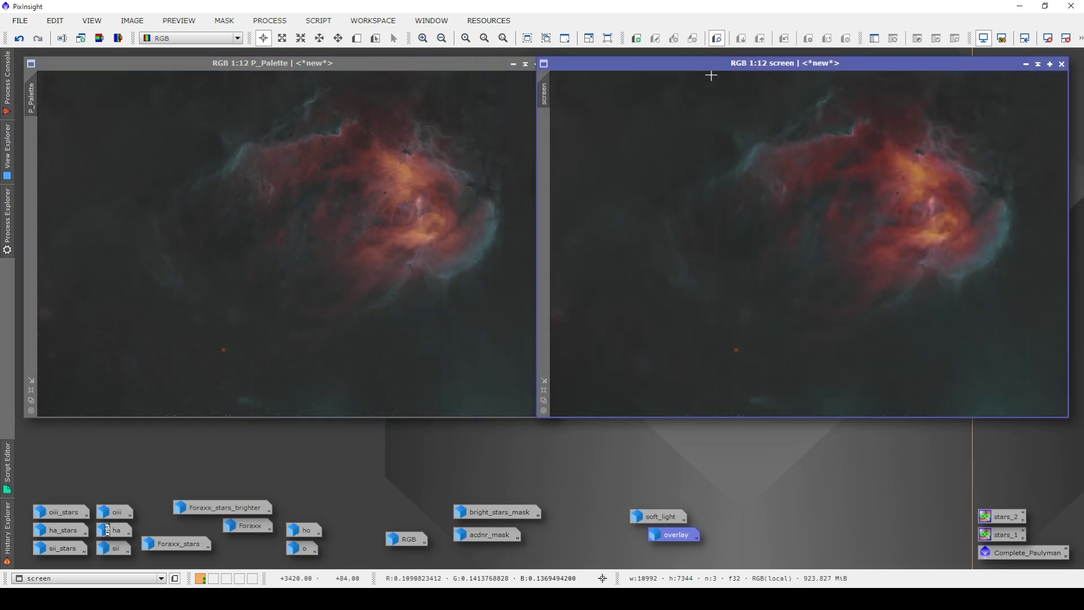
left_click_drag(174, 64, 166, 54)
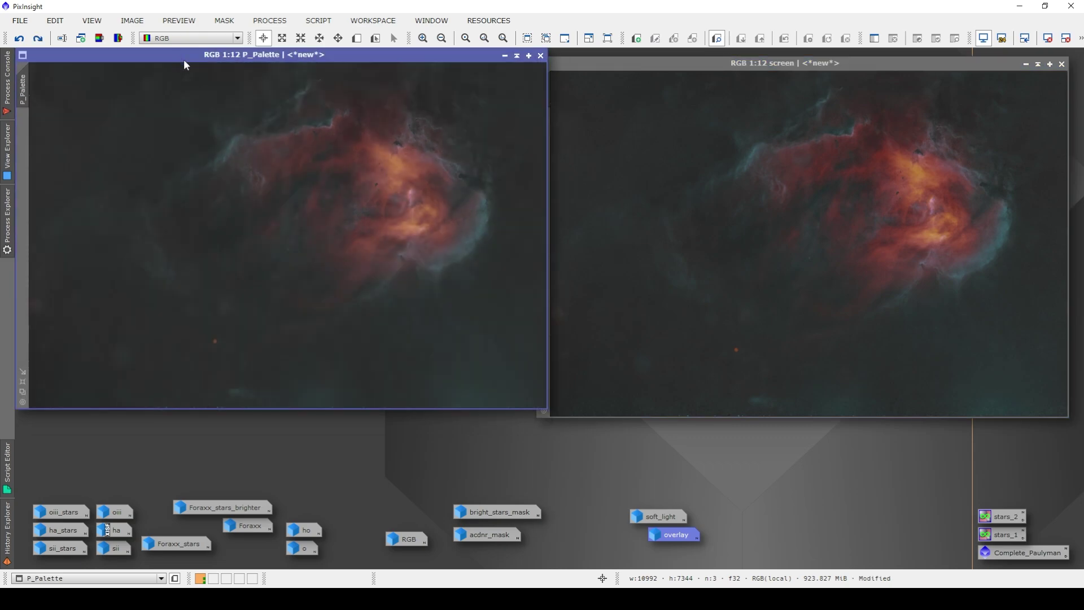
mouse_move(574, 68)
left_mouse_down()
mouse_move(590, 61)
mouse_move(580, 55)
left_mouse_up()
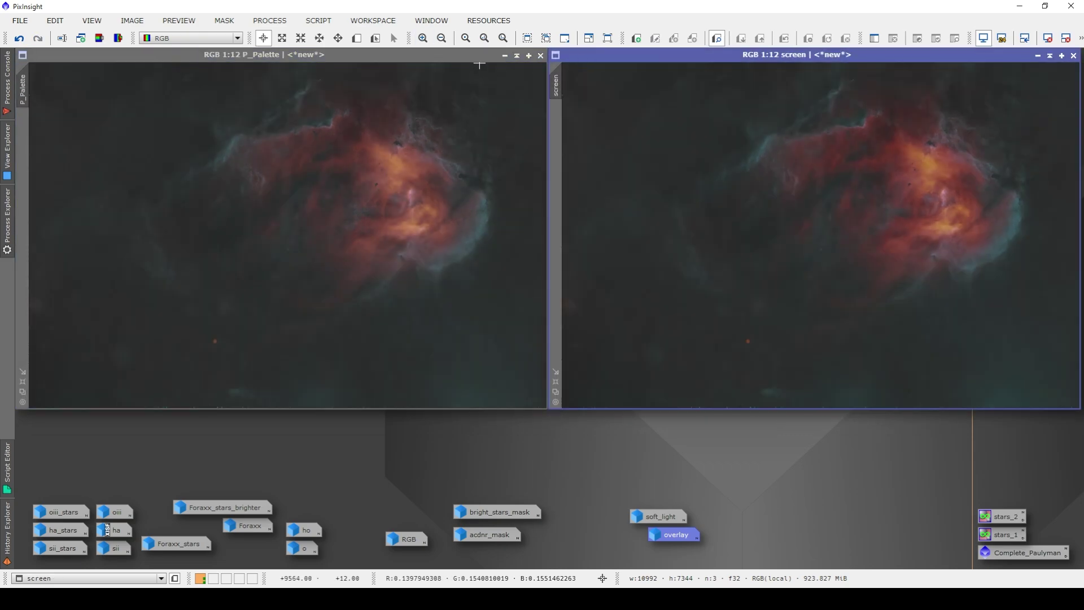
left_click(439, 55)
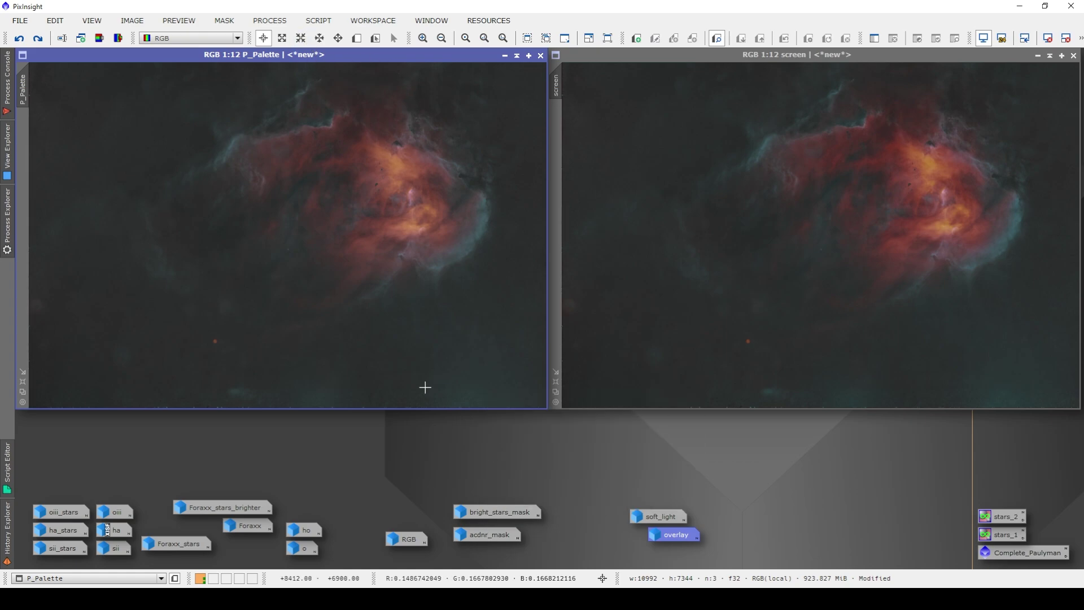
Inspect the acdnr_mask image and return it to an icon
left_click_drag(493, 541, 497, 538)
double_click(499, 541)
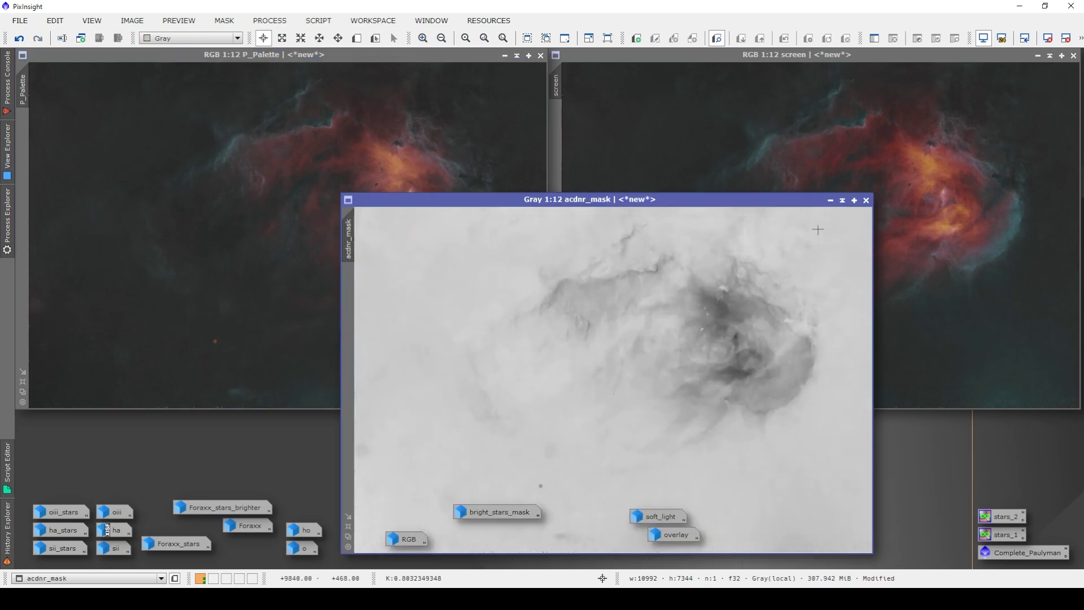
left_click(829, 200)
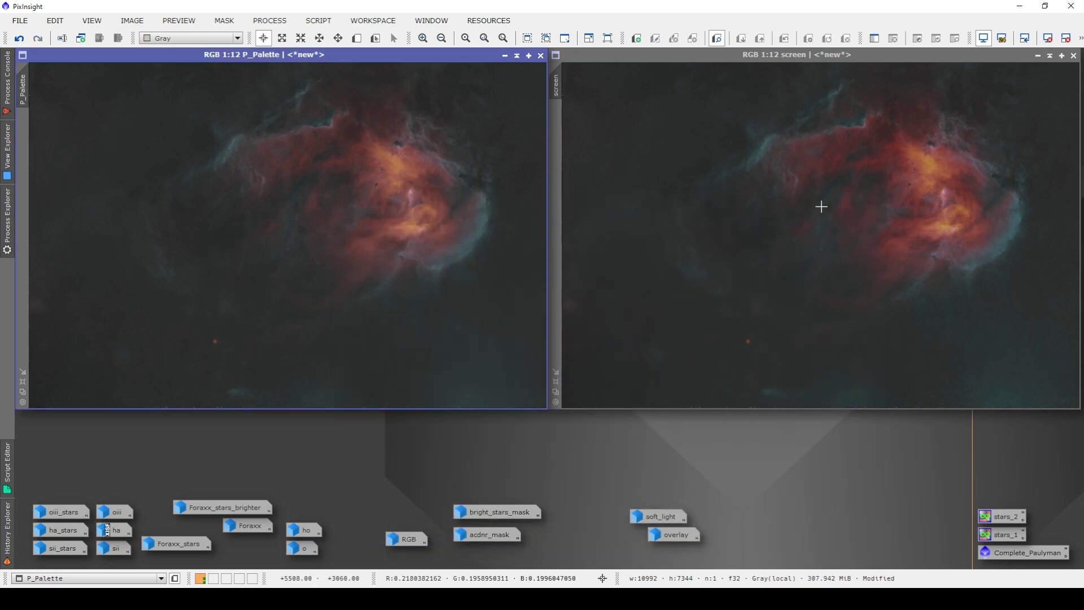
Mask P_Palette with acdnr_mask and blend the stars_1 stars into it
left_click(224, 20)
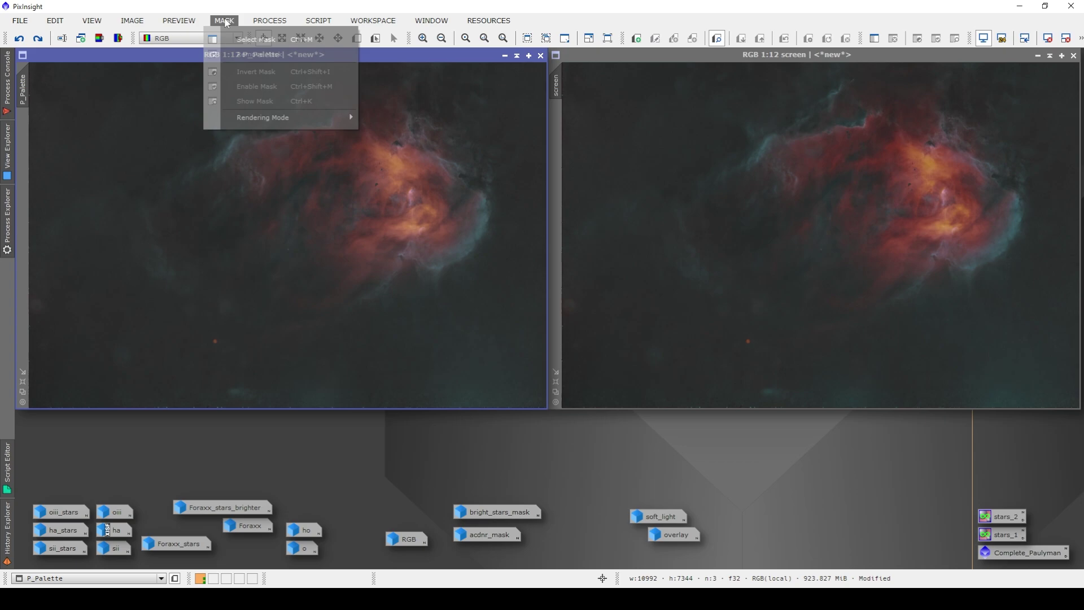
left_click(255, 44)
left_click(477, 289)
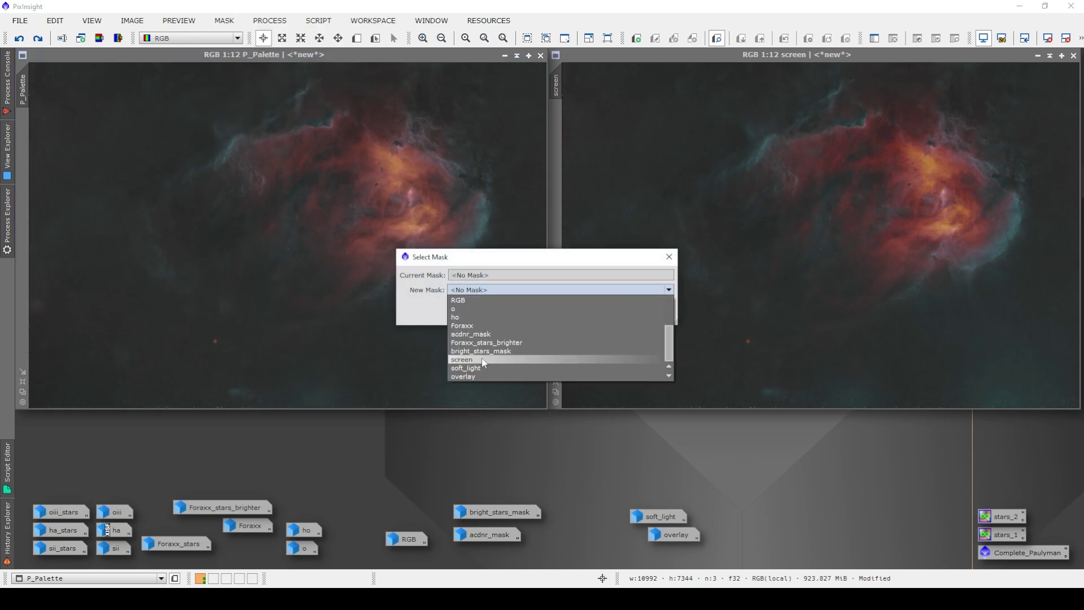
left_click(498, 333)
left_click(601, 315)
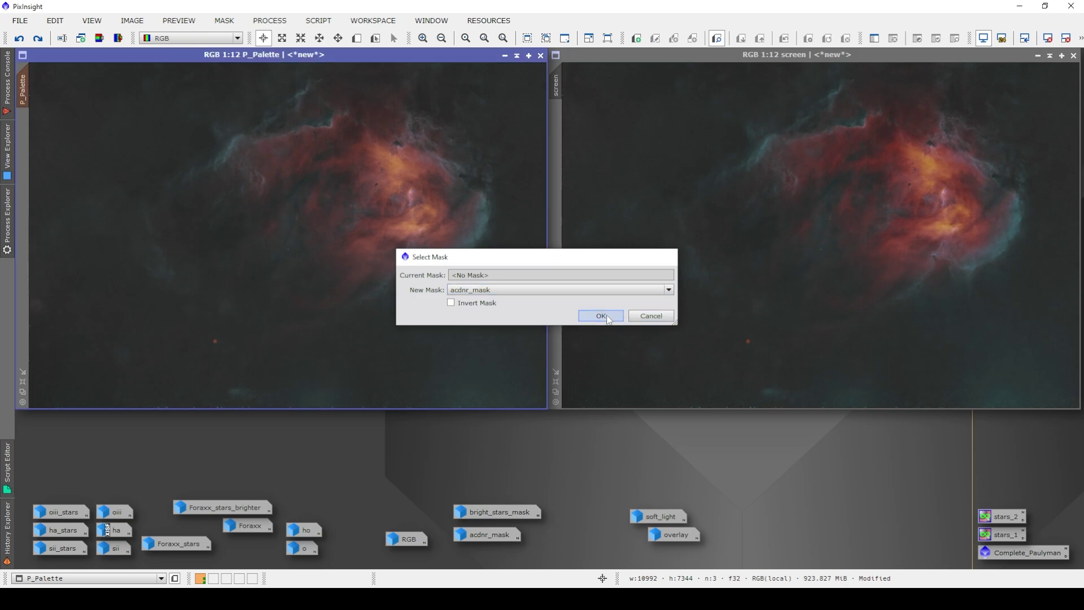
left_click_drag(996, 535, 366, 215)
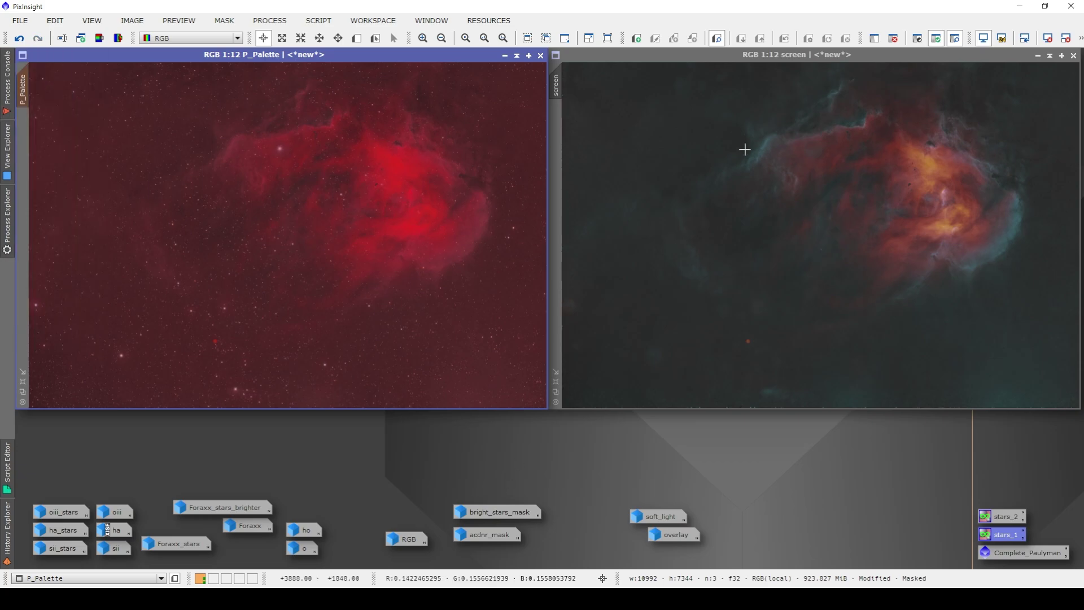
Mask the screen image with acdnr_mask and blend the stars_1 stars into it
left_click(580, 59)
left_click(224, 21)
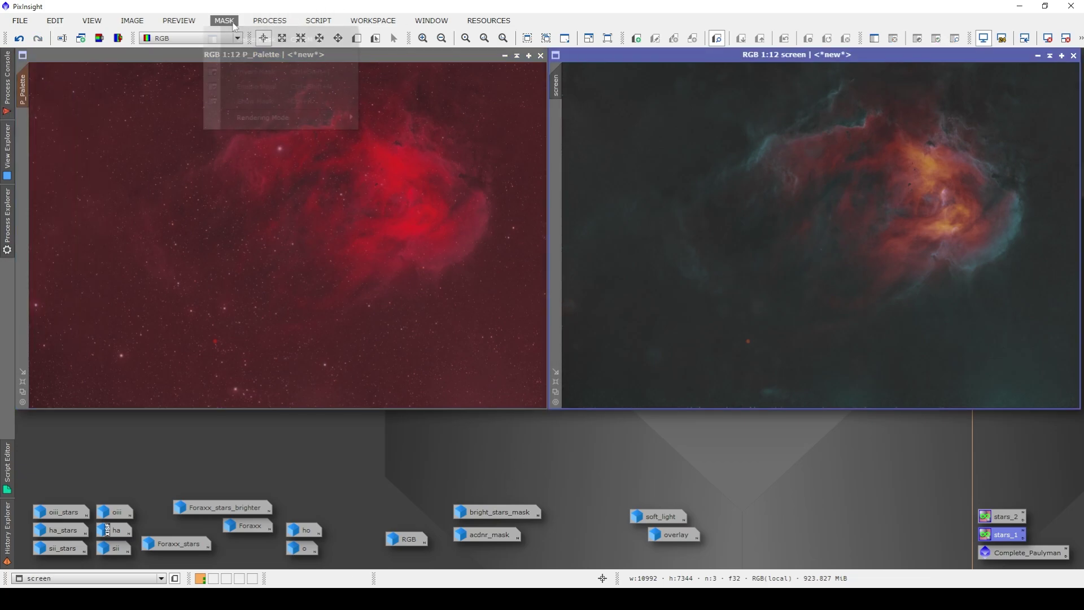
left_click(248, 45)
left_click(483, 287)
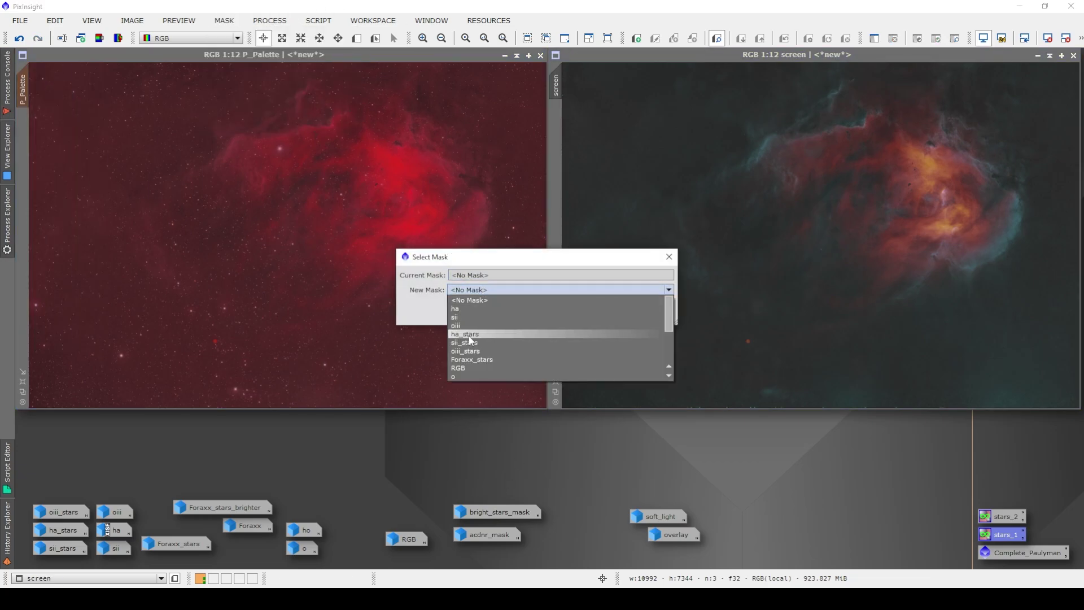
scroll(484, 350, "down", 2)
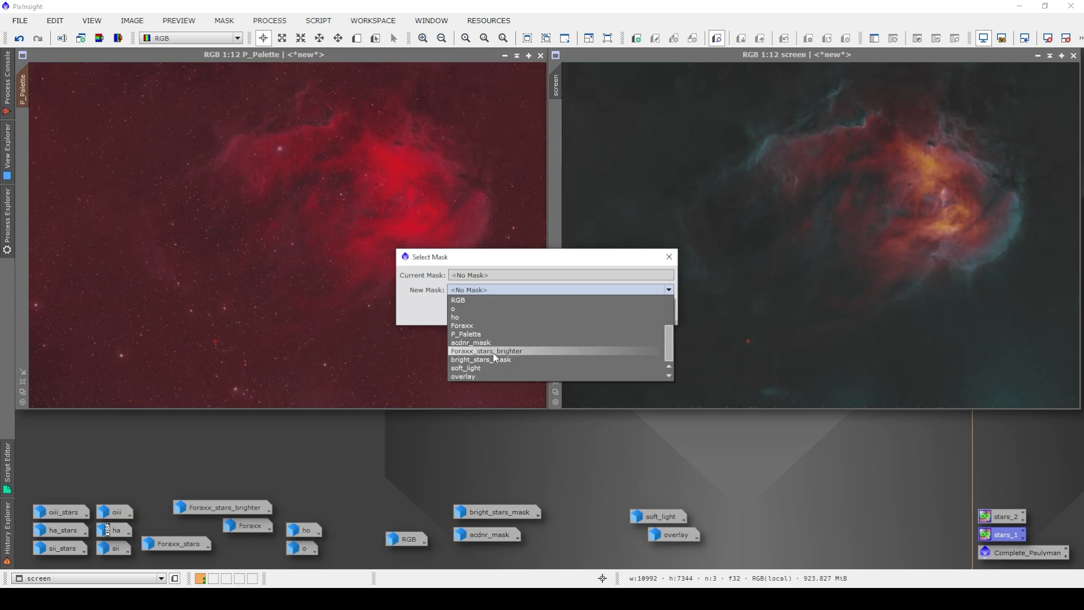
left_click(491, 342)
left_click(609, 314)
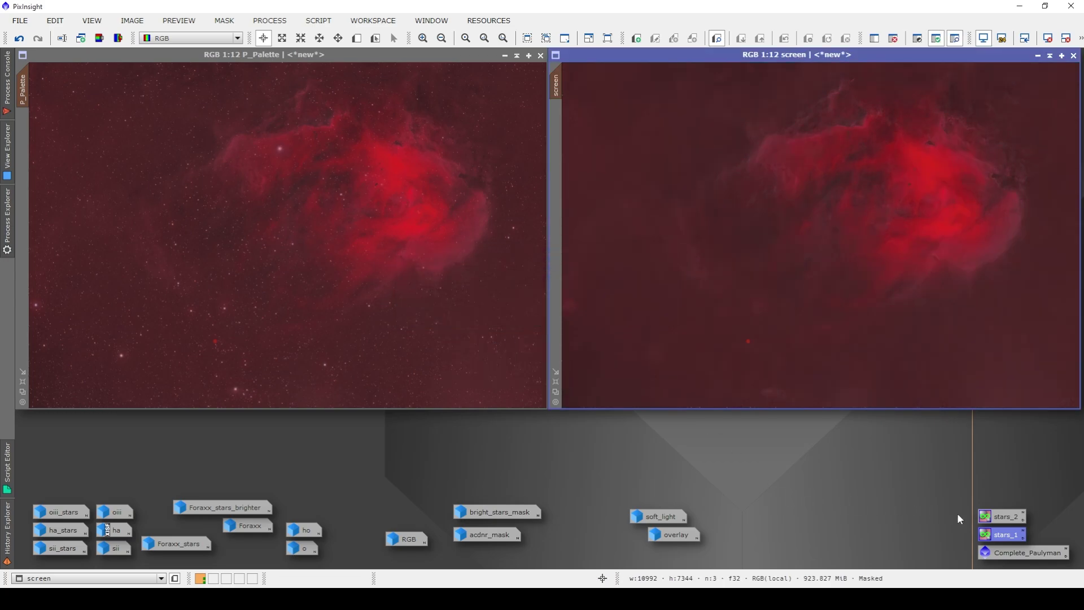
left_click_drag(999, 537, 843, 334)
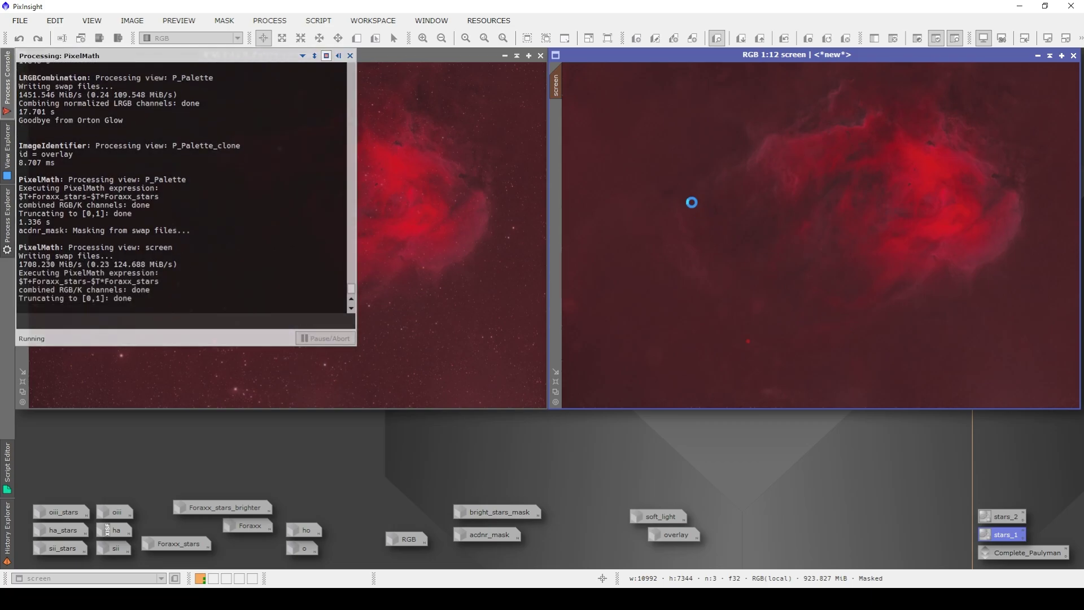
Remove the mask from both P_Palette and the screen image
left_click(409, 58)
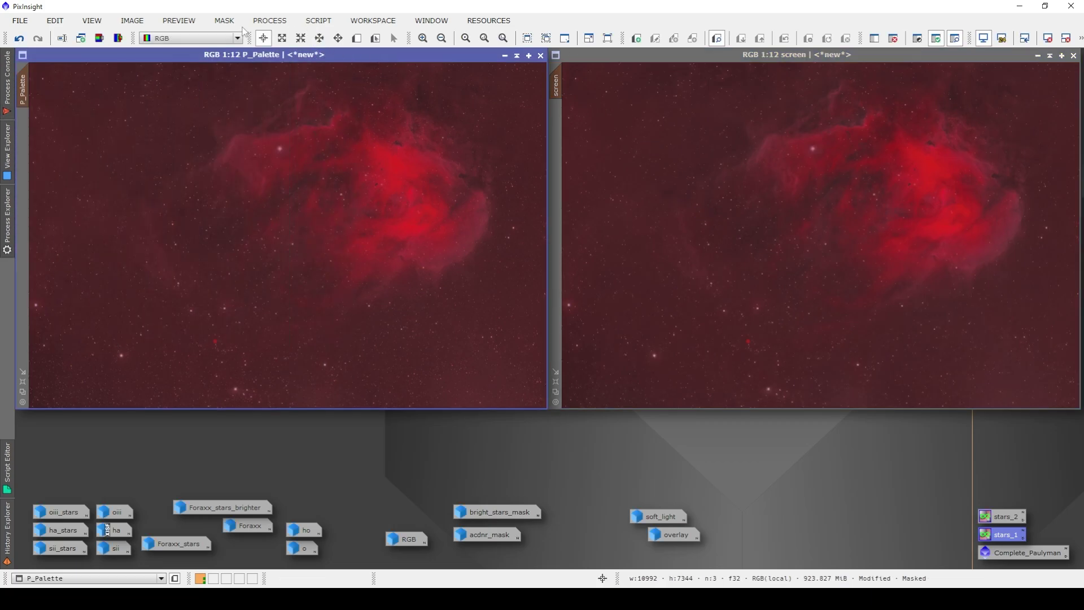
left_click(224, 21)
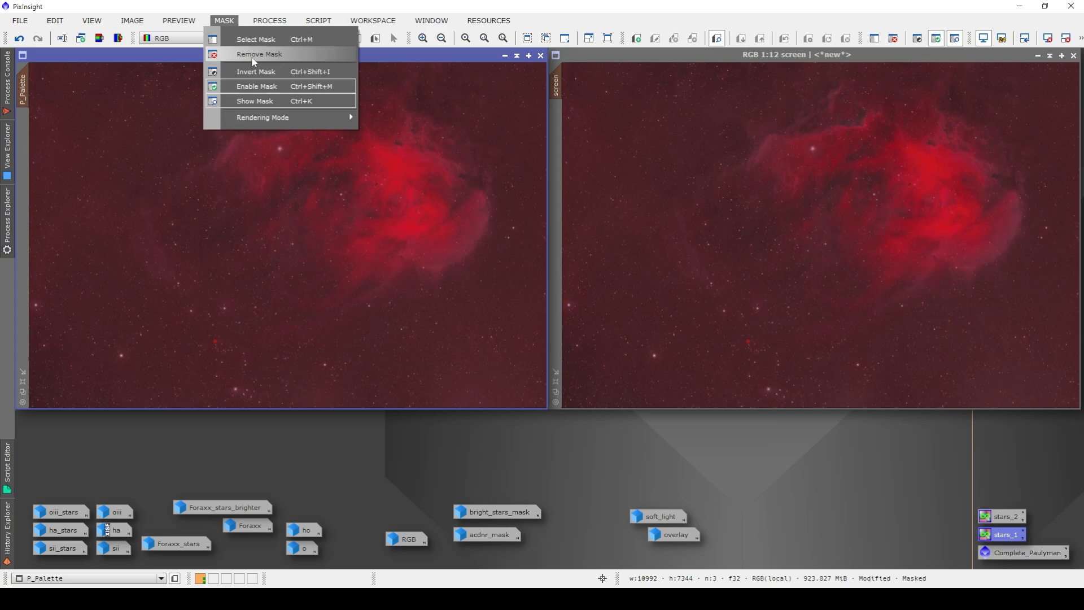
left_click(252, 58)
left_click(600, 55)
left_click(225, 21)
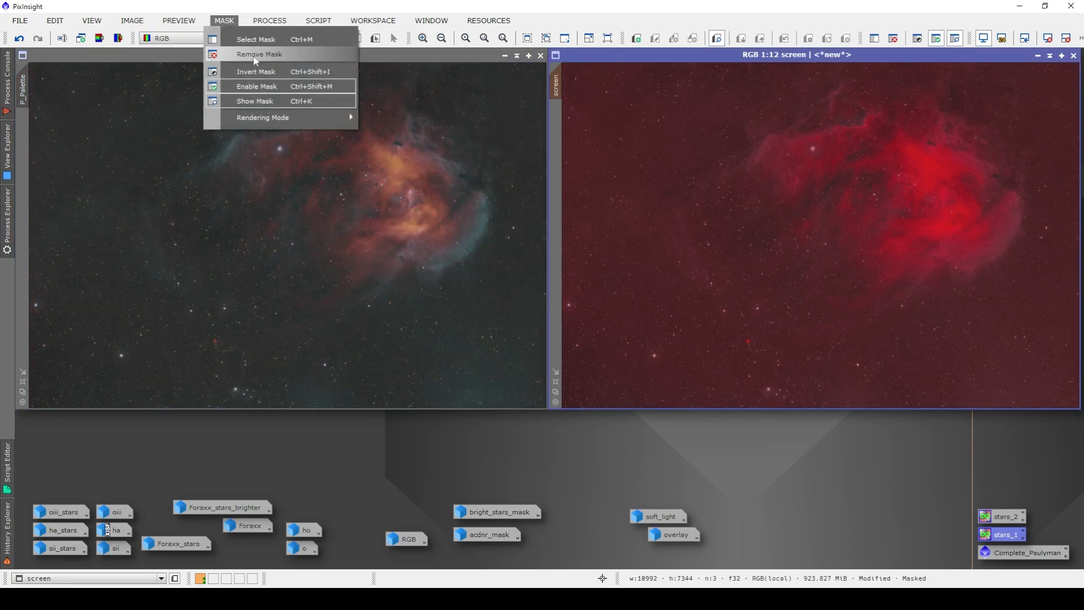
left_click(256, 58)
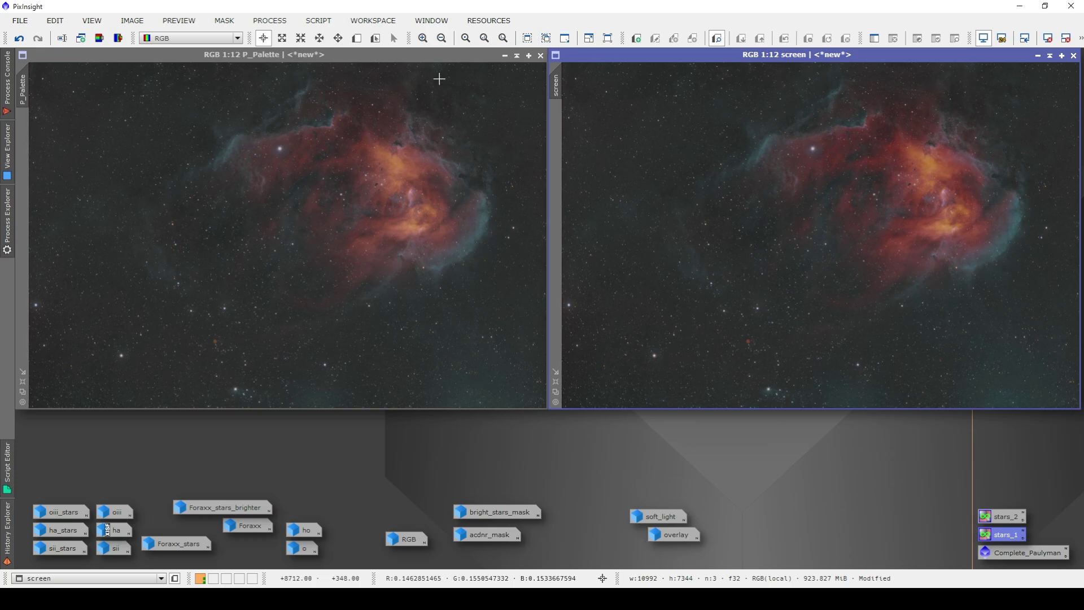
Inspect bright_stars_mask, then mask P_Palette with it, add stars_2, and remove the mask
double_click(507, 518)
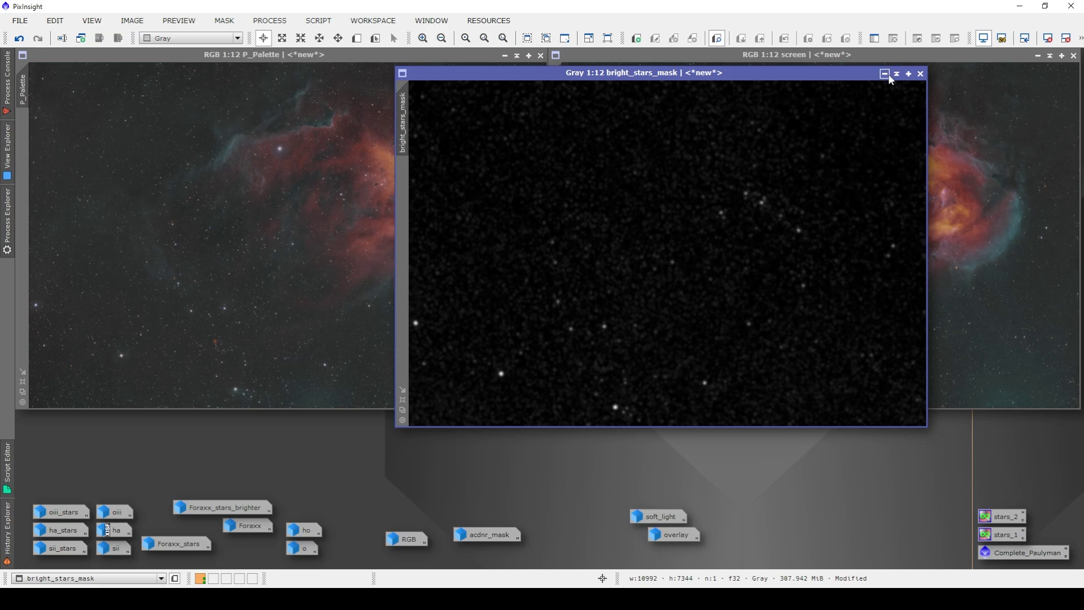
left_click(277, 59)
left_click(224, 21)
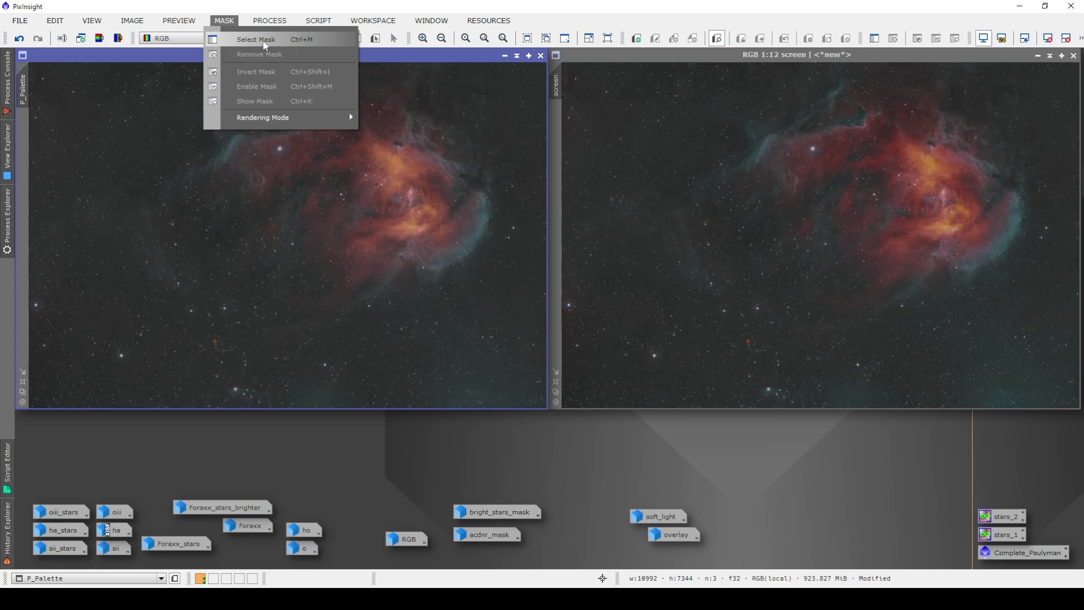
left_click(248, 37)
left_click(499, 289)
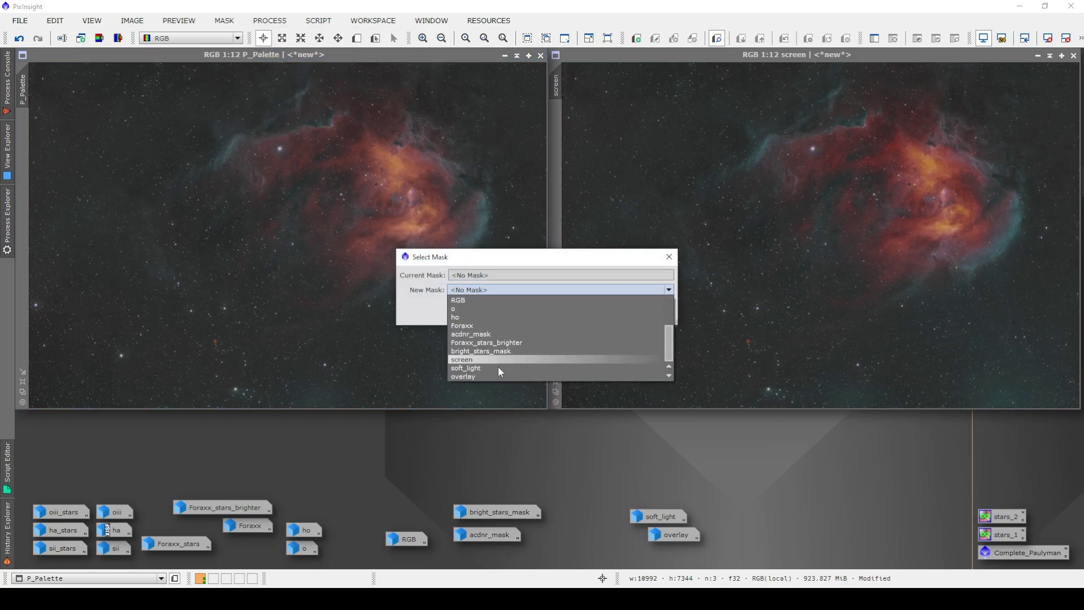
scroll(497, 366, "down", 3)
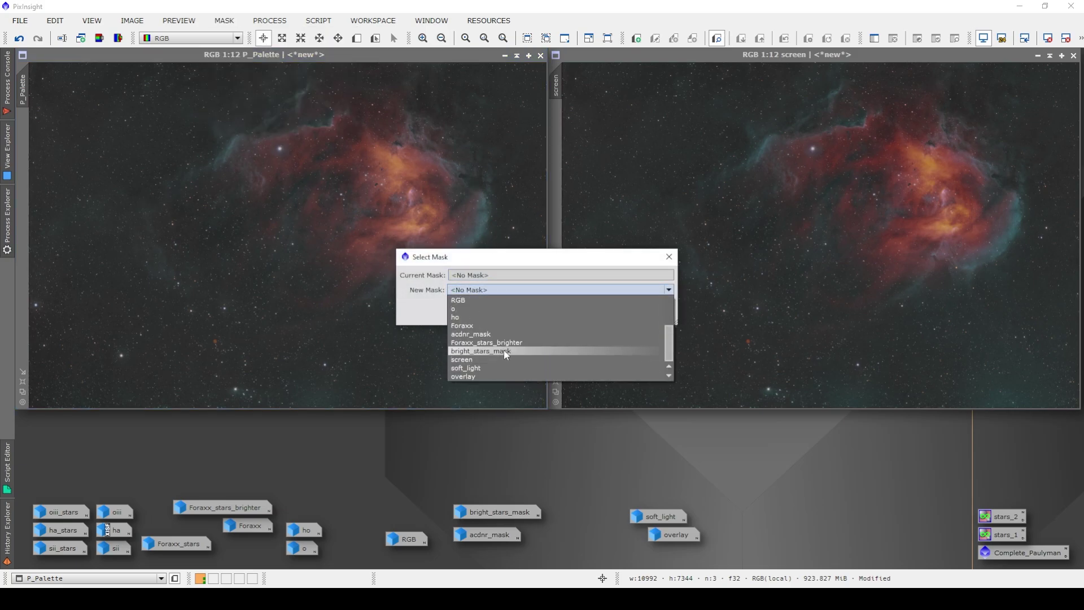
left_click(503, 350)
left_click(596, 314)
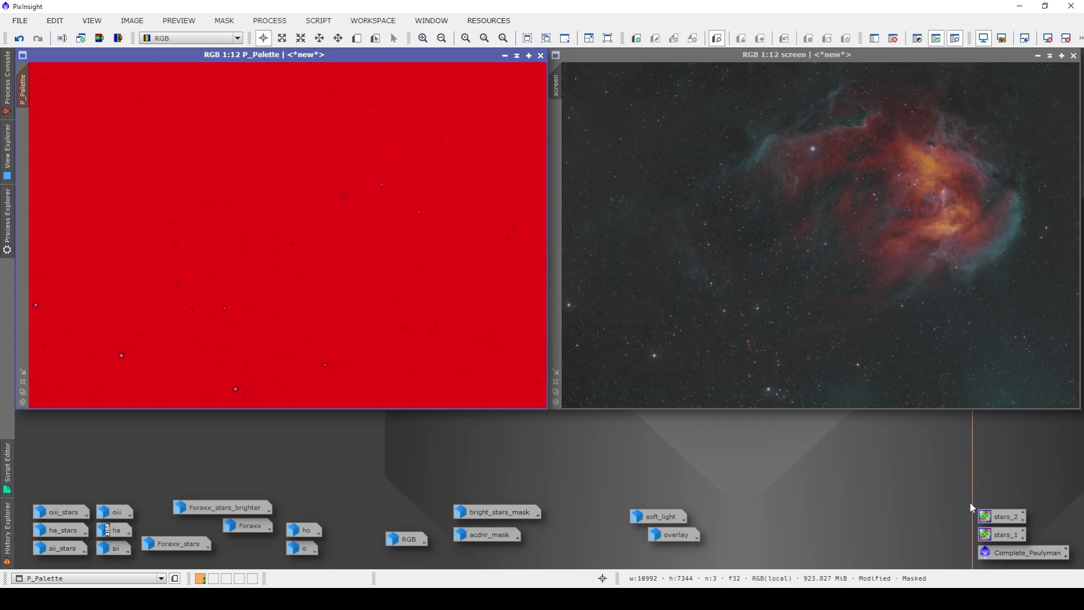
left_click_drag(1001, 516, 457, 260)
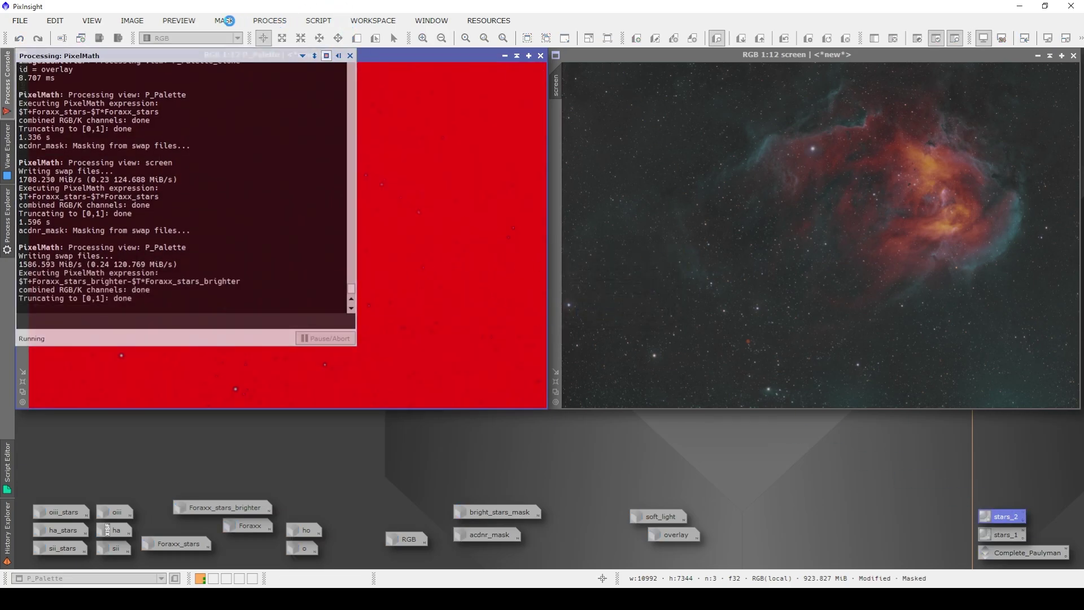
left_click(224, 20)
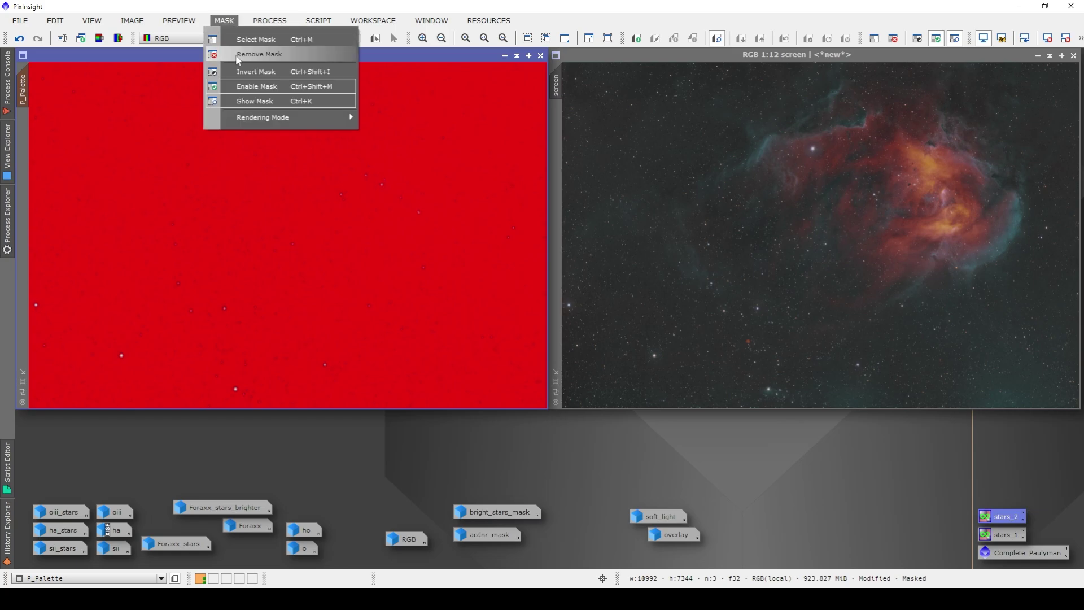
left_click(241, 57)
Mask the screen image with bright_stars_mask, add stars_2, then remove the mask
left_click(655, 56)
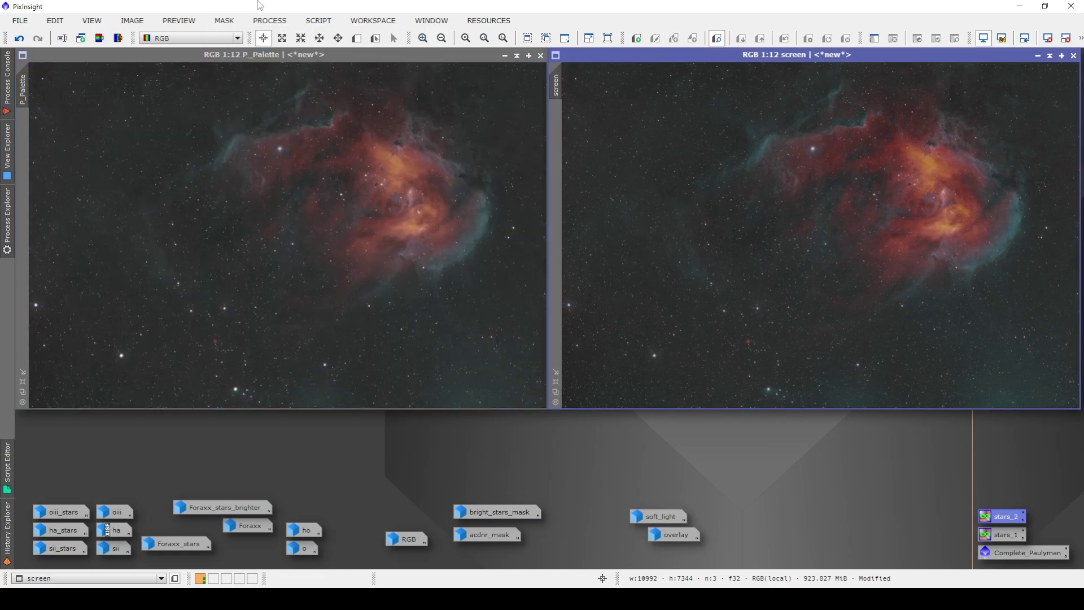
left_click(241, 23)
left_click(243, 36)
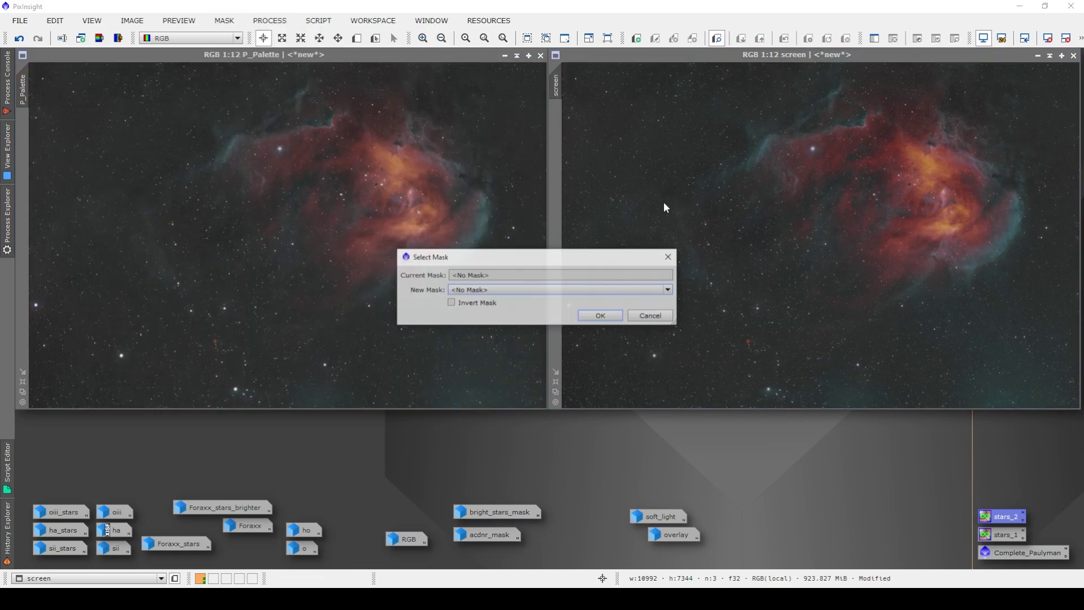
left_click(489, 289)
scroll(499, 348, "down", 3)
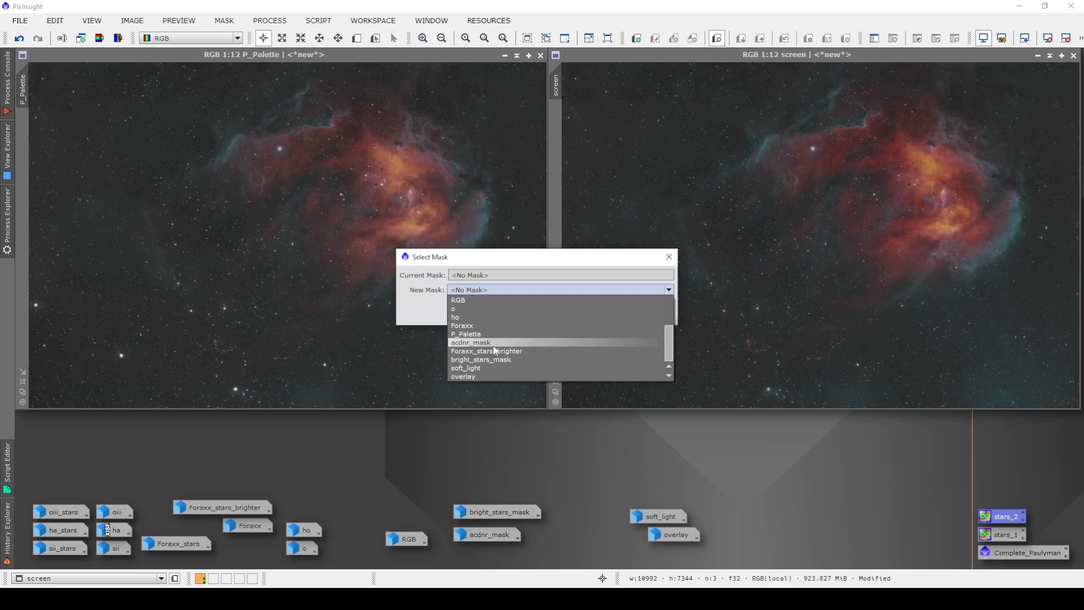
left_click(502, 359)
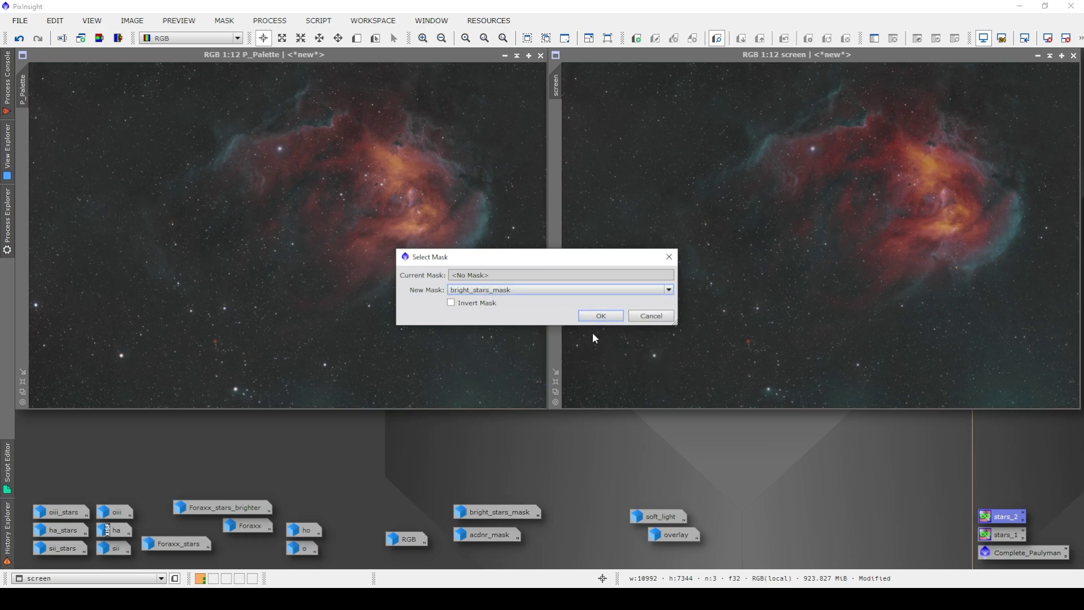
left_click(600, 315)
left_click_drag(997, 518, 870, 348)
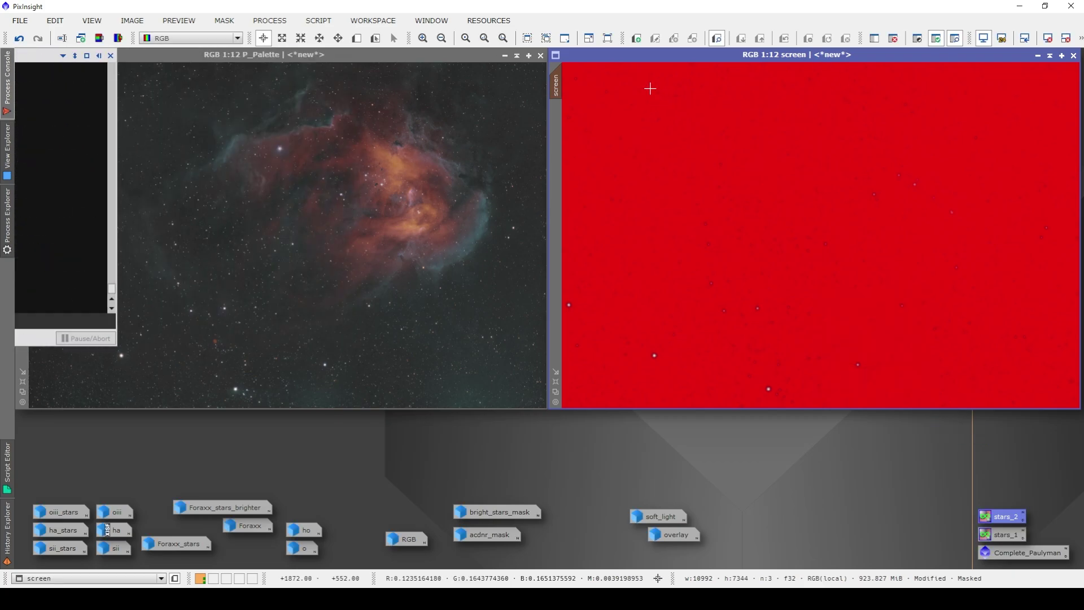
left_click(224, 21)
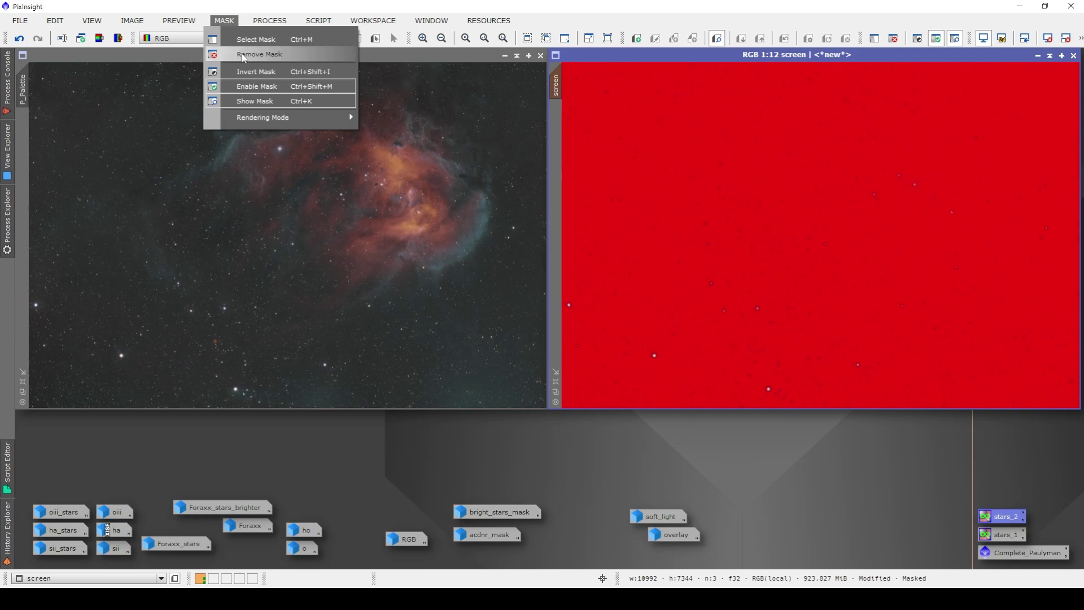
left_click(237, 53)
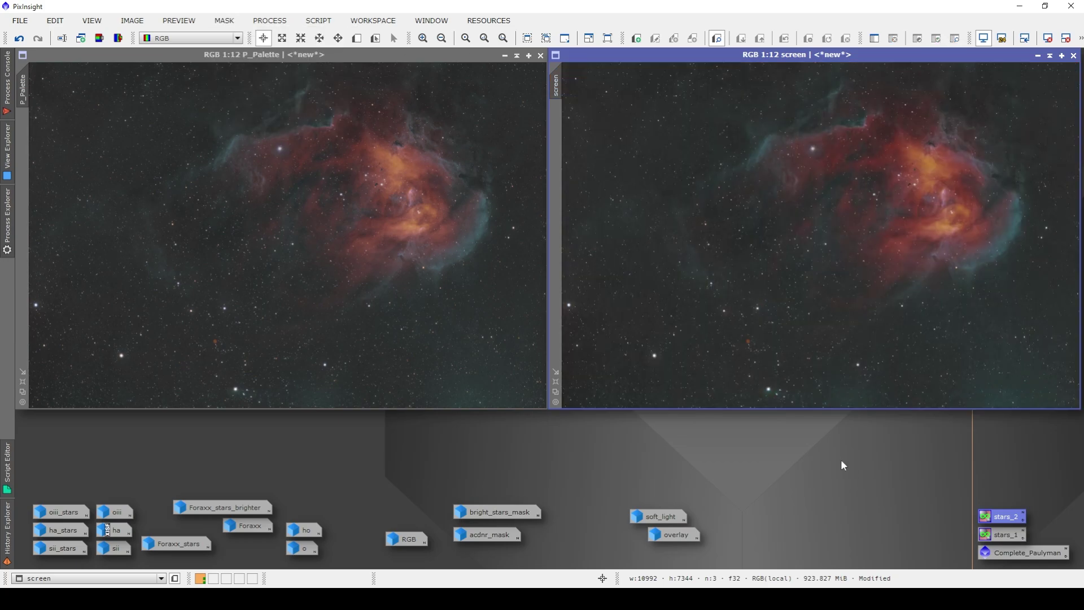